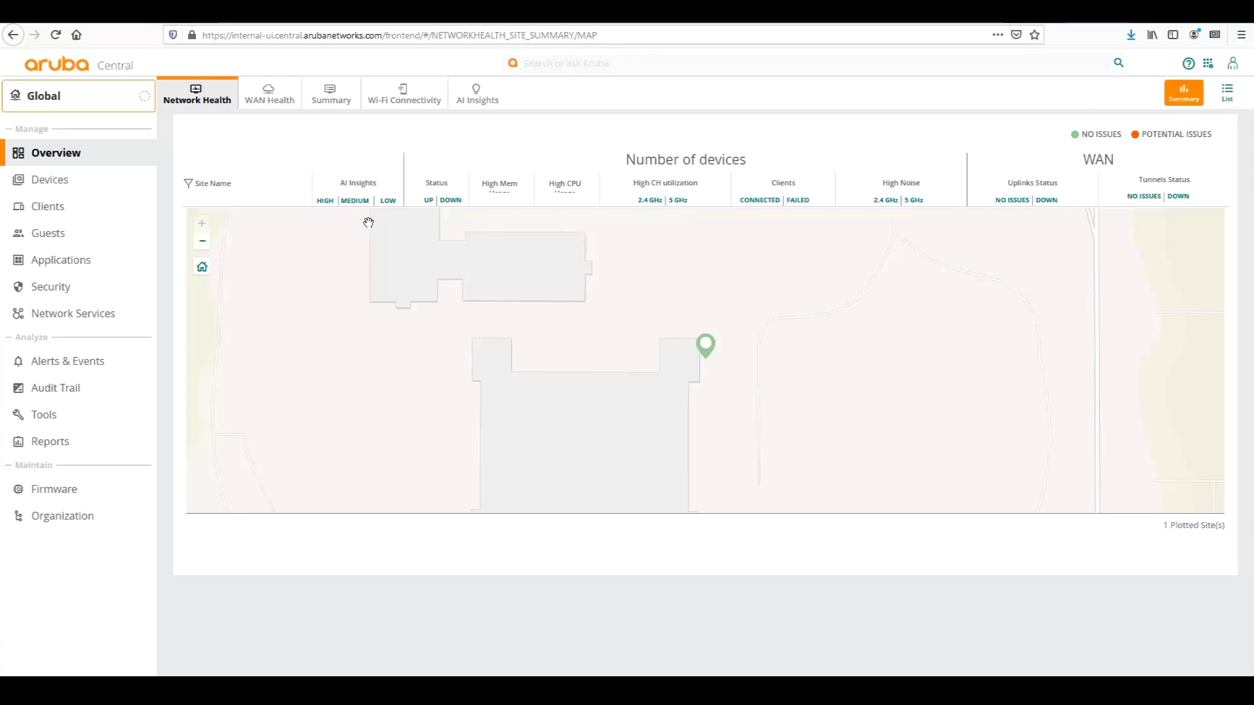
# Change the scope from Global to the 6300-VSF group to show its Overview dashboard.
pyautogui.click(85, 108)
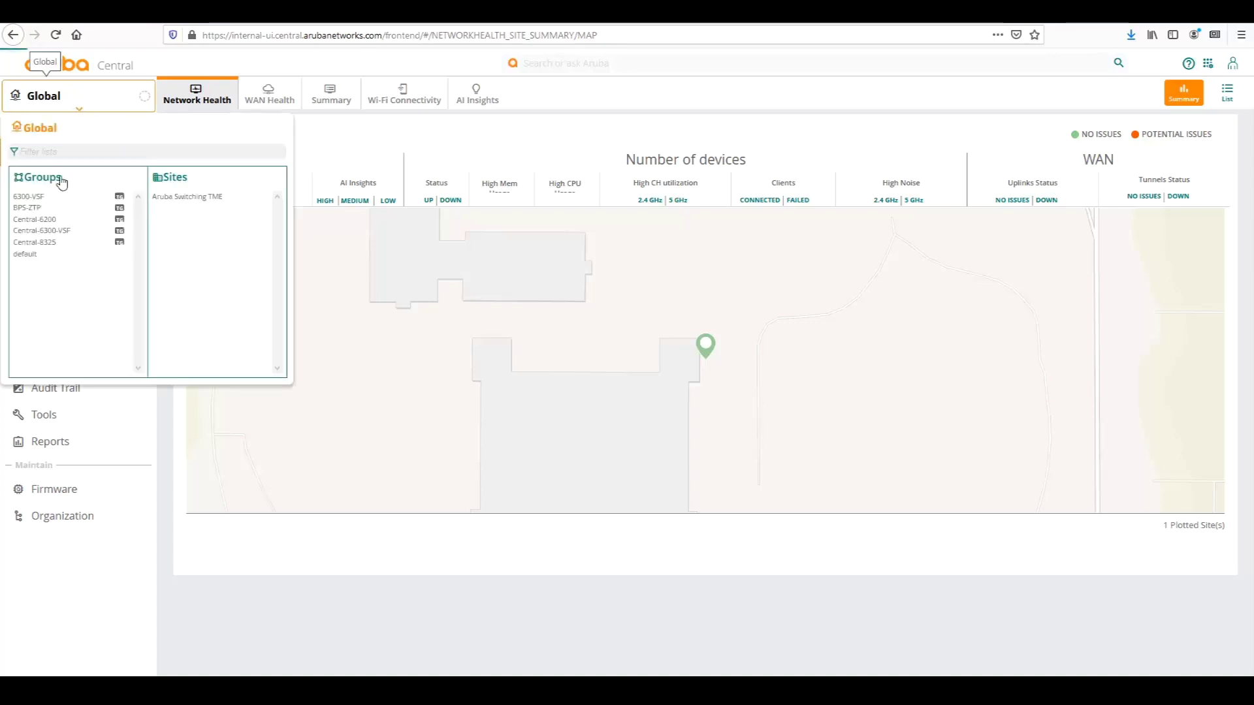
pyautogui.click(28, 197)
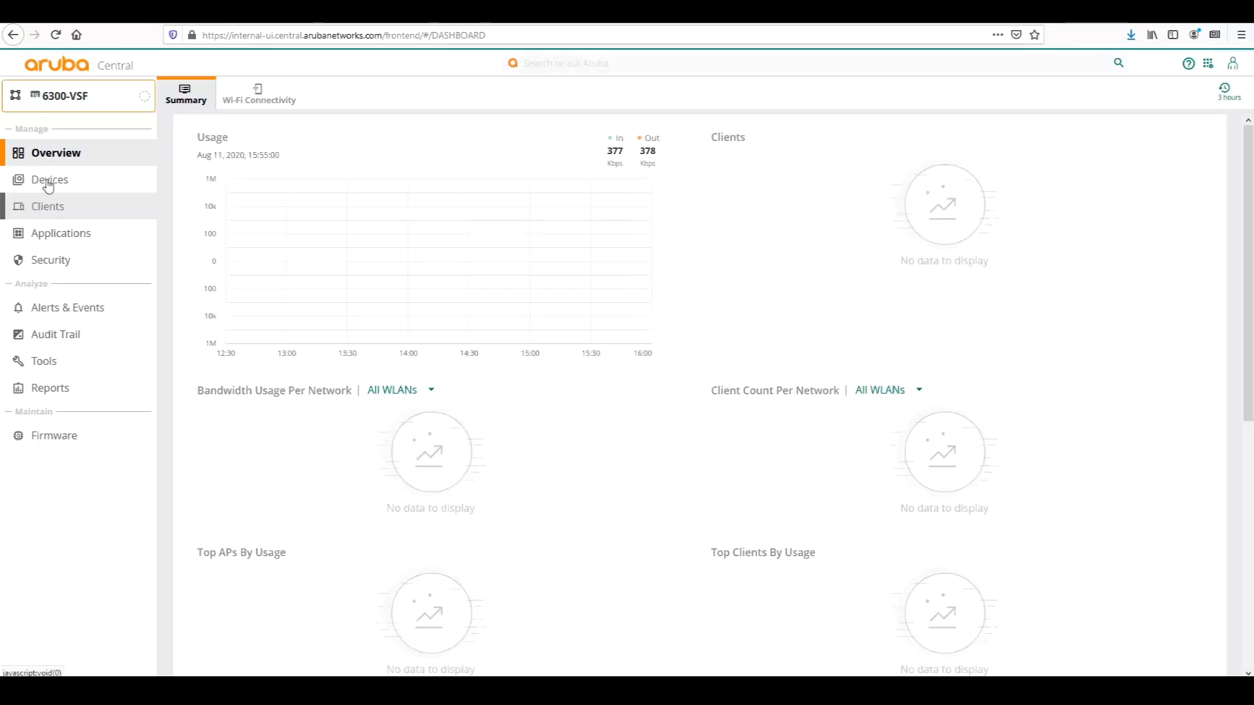
# Go to Devices > Switches > Config and bring up the switch Variables page for 6300-VSF.
pyautogui.click(48, 185)
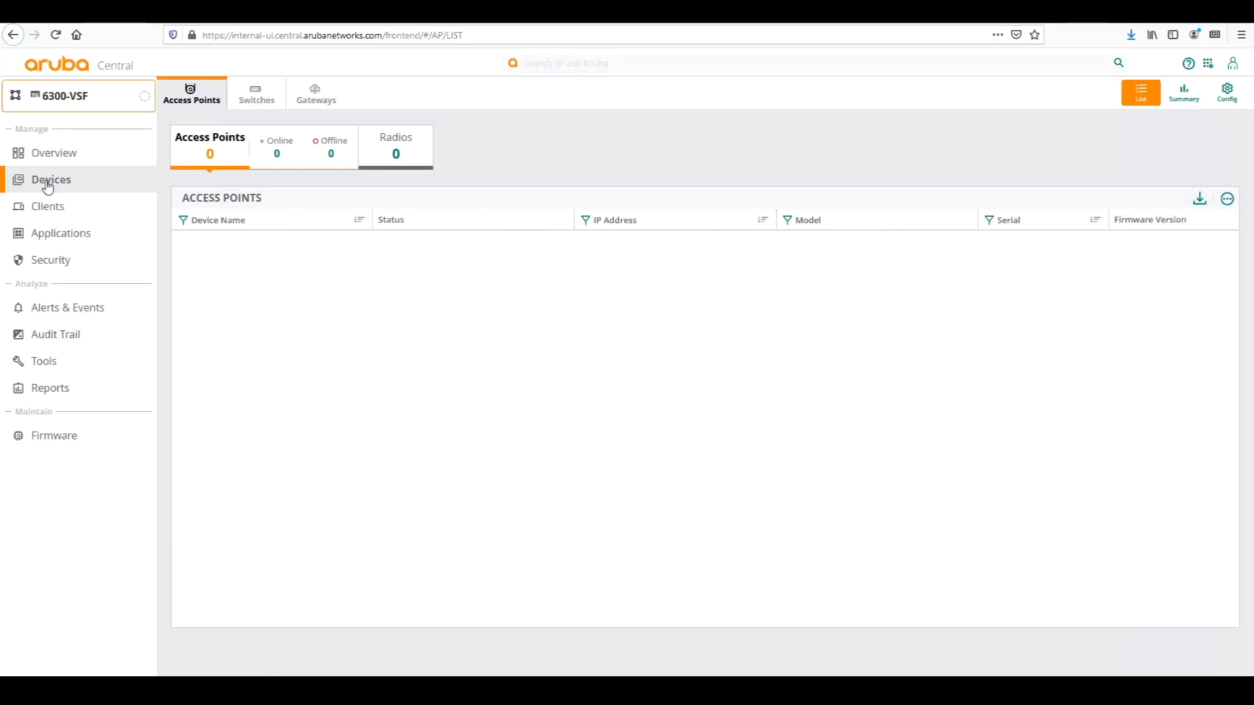
pyautogui.click(256, 95)
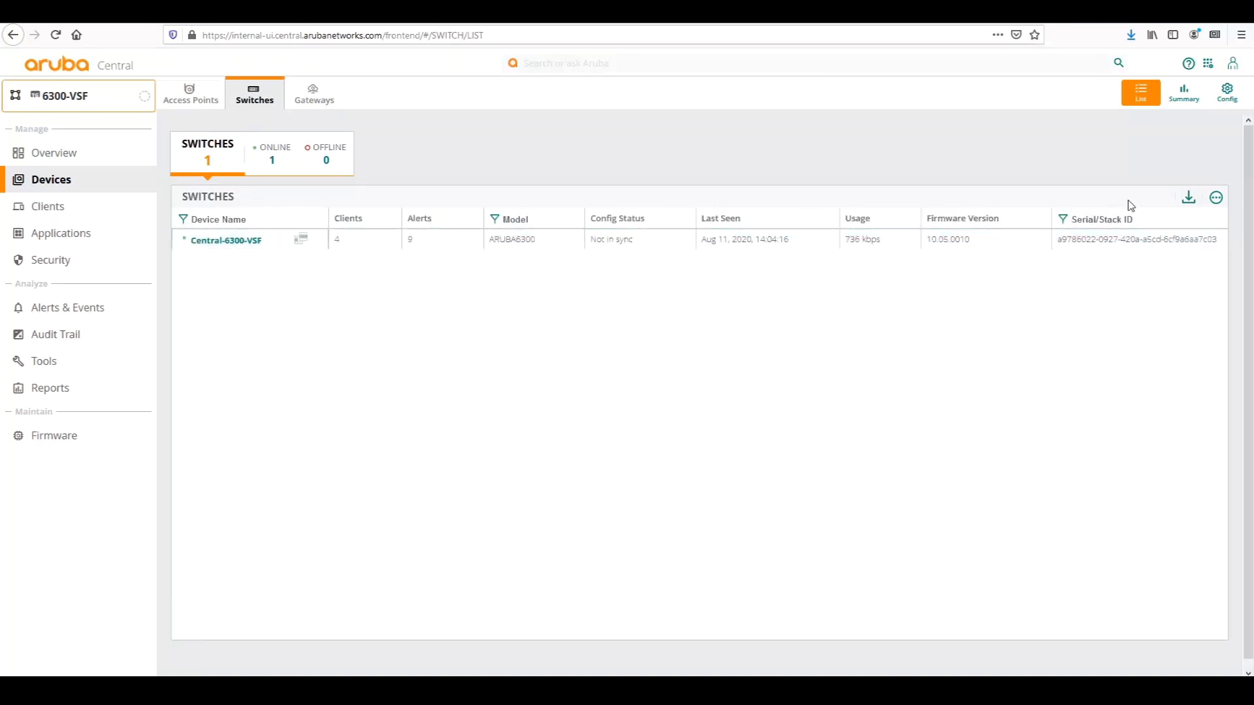
pyautogui.click(1227, 104)
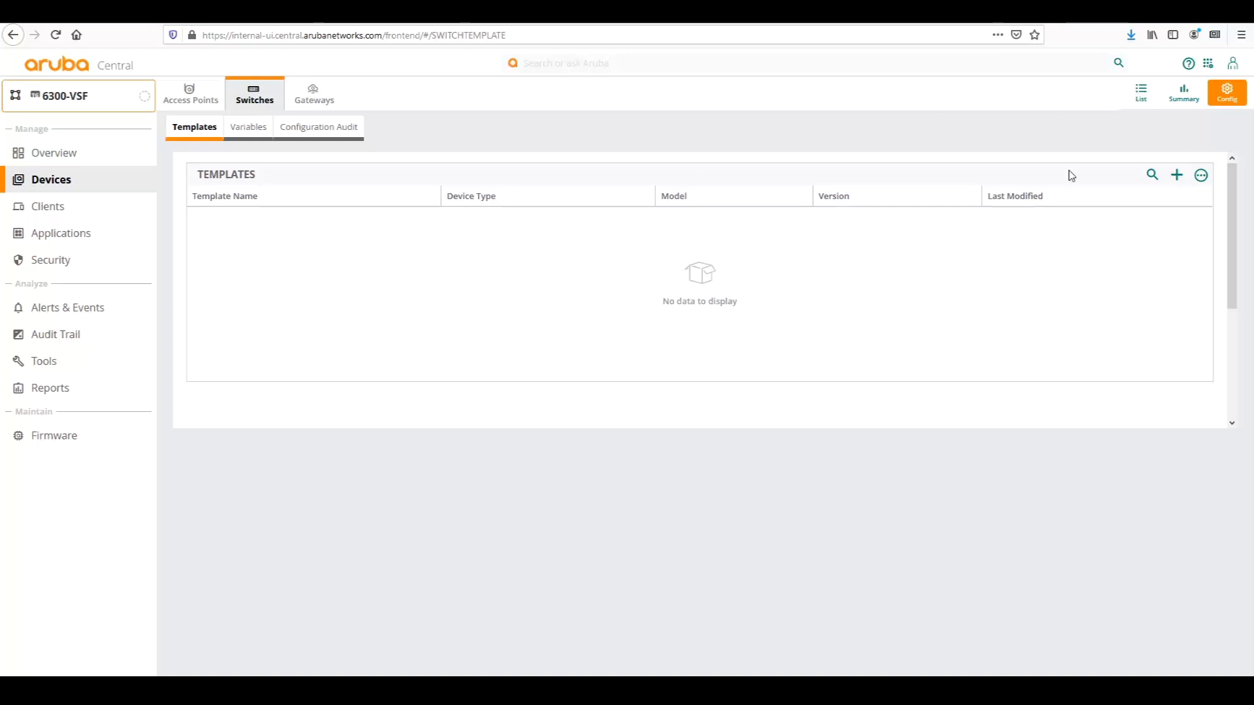
pyautogui.click(255, 135)
# Review the 10 switch variables, then bring the variables_example spreadsheet forward in Excel.
pyautogui.click(249, 128)
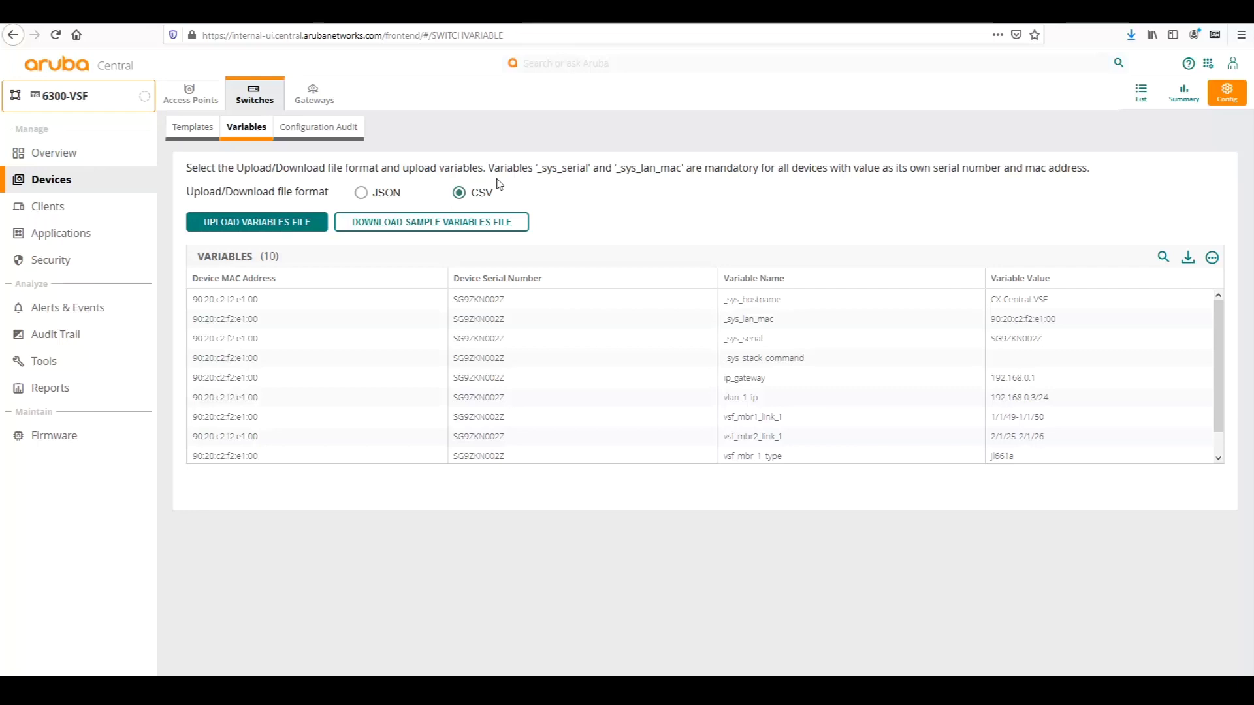
pyautogui.moveTo(1199, 436)
pyautogui.moveTo(400, 691)
pyautogui.click(399, 630)
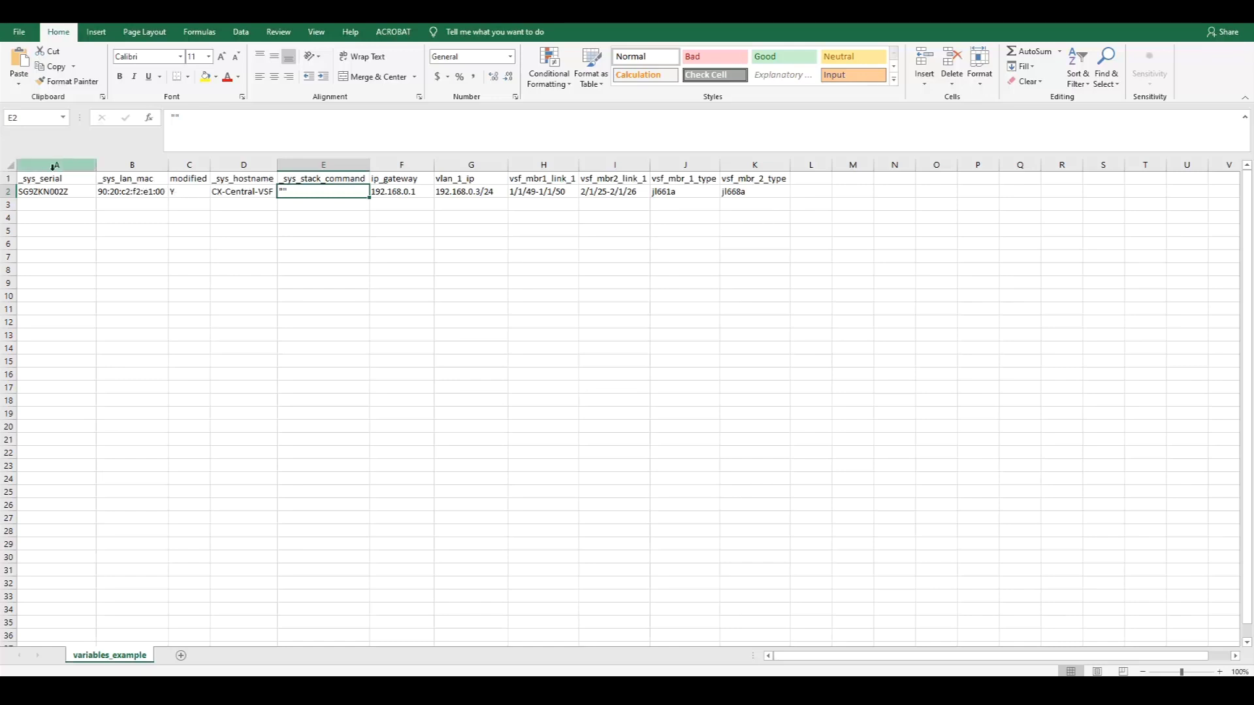
pyautogui.moveTo(45, 175); pyautogui.dragTo(280, 195)
pyautogui.click(103, 178)
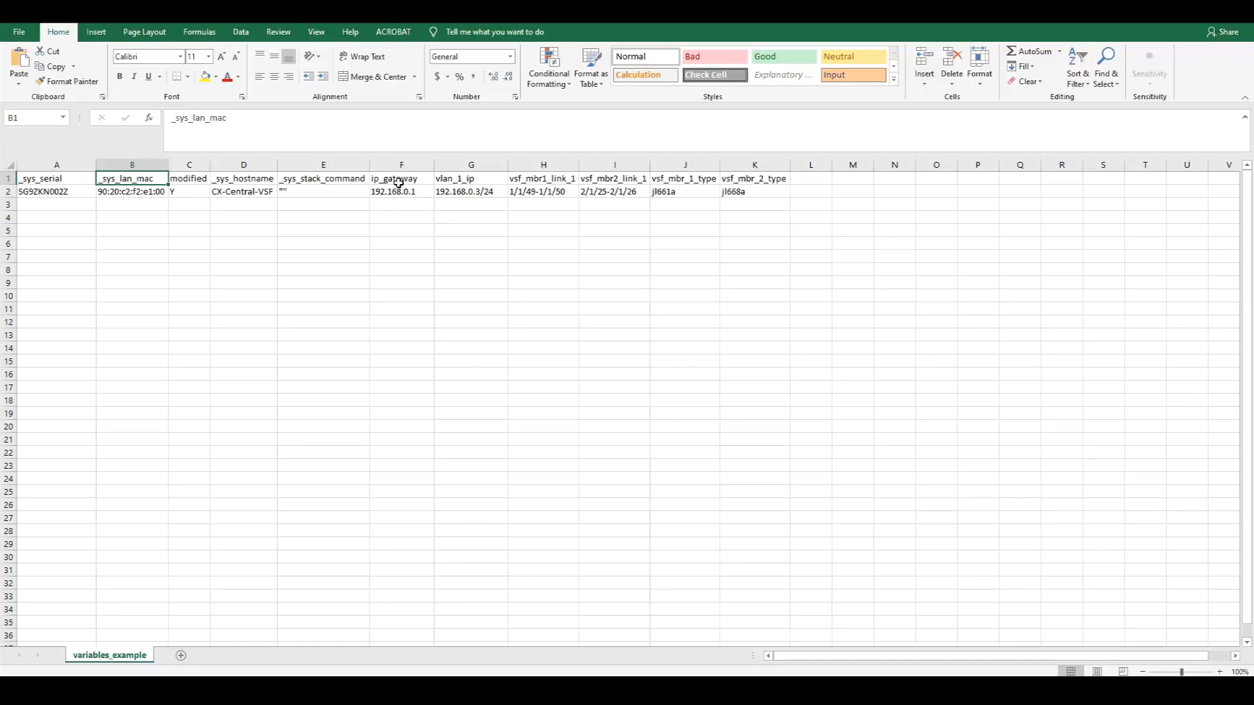
pyautogui.moveTo(398, 183); pyautogui.dragTo(764, 180)
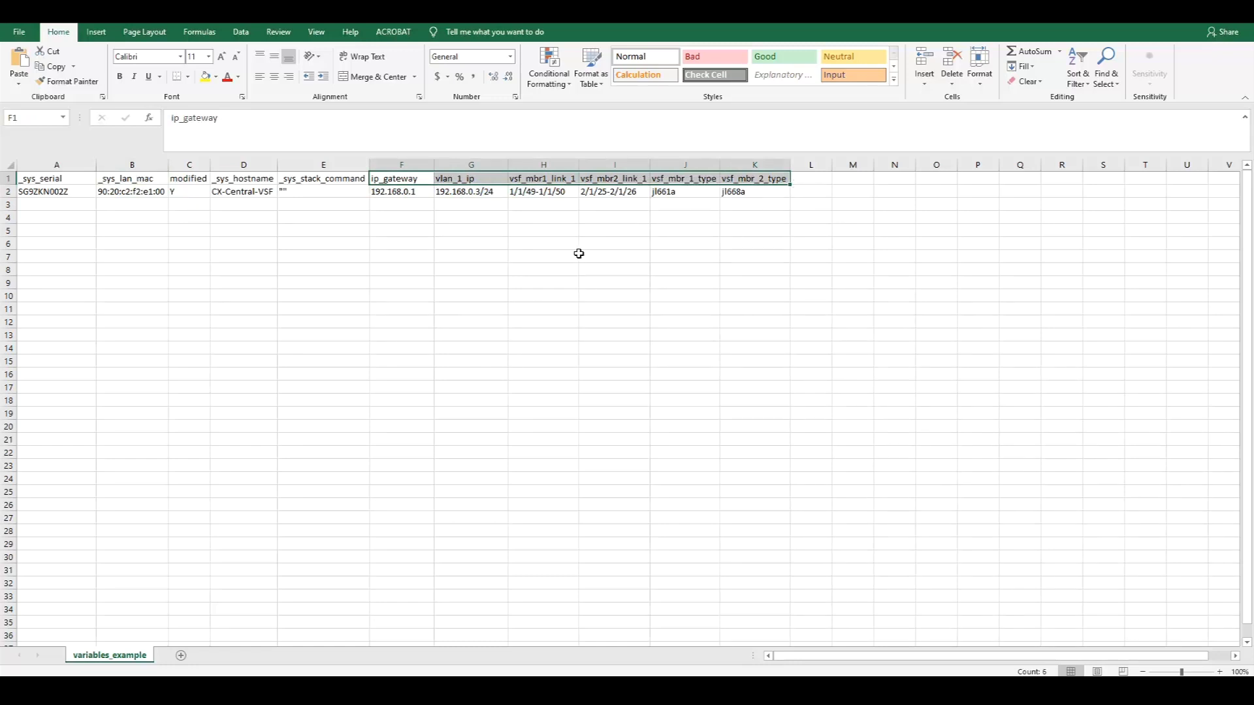
pyautogui.click(430, 240)
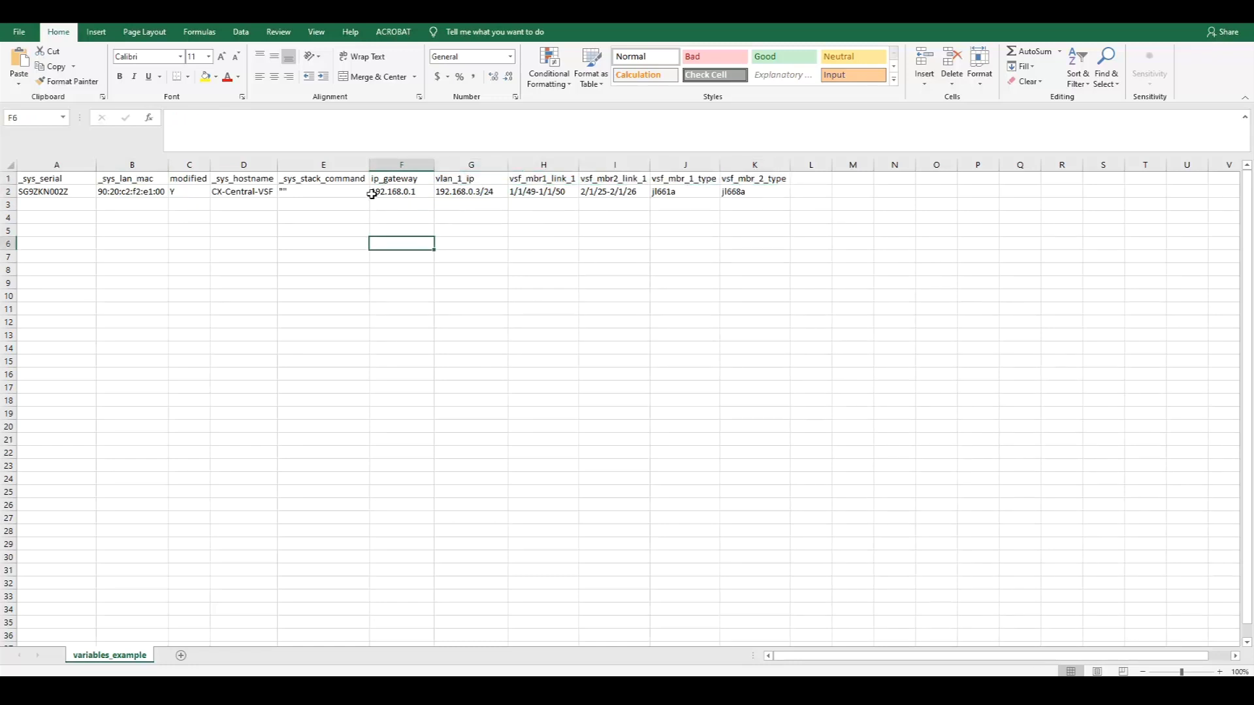
pyautogui.click(469, 181)
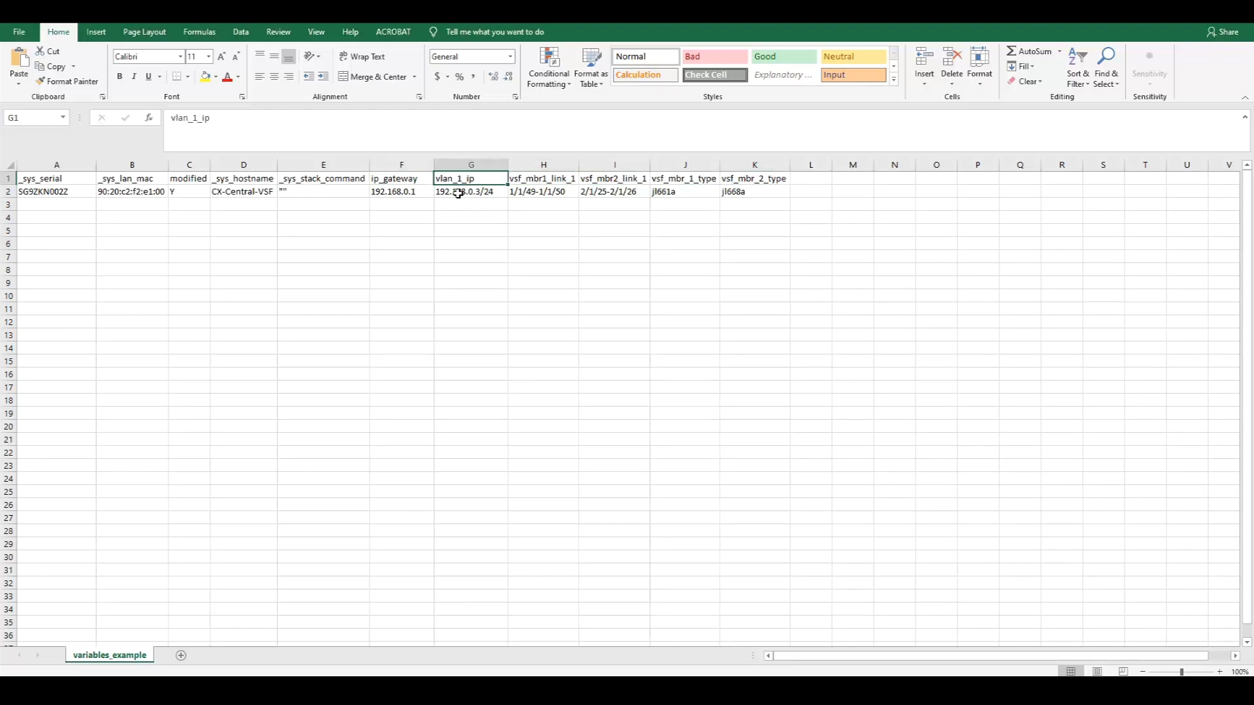
pyautogui.click(458, 193)
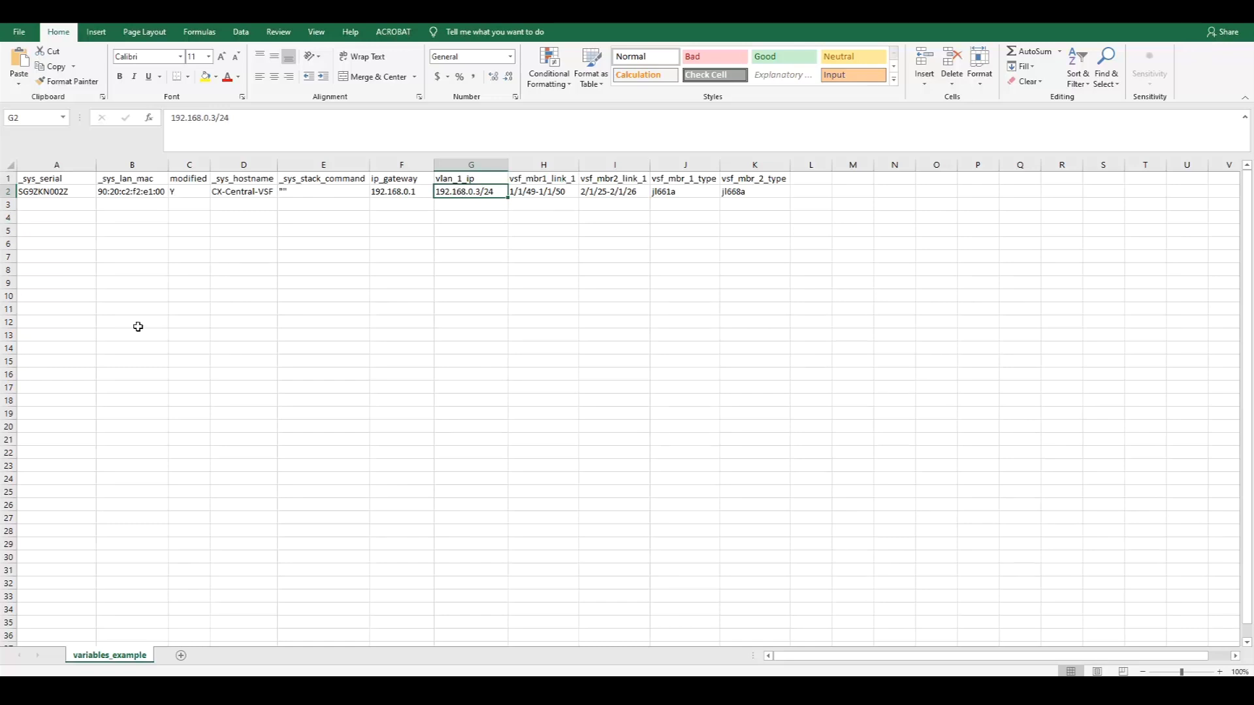
pyautogui.click(547, 192)
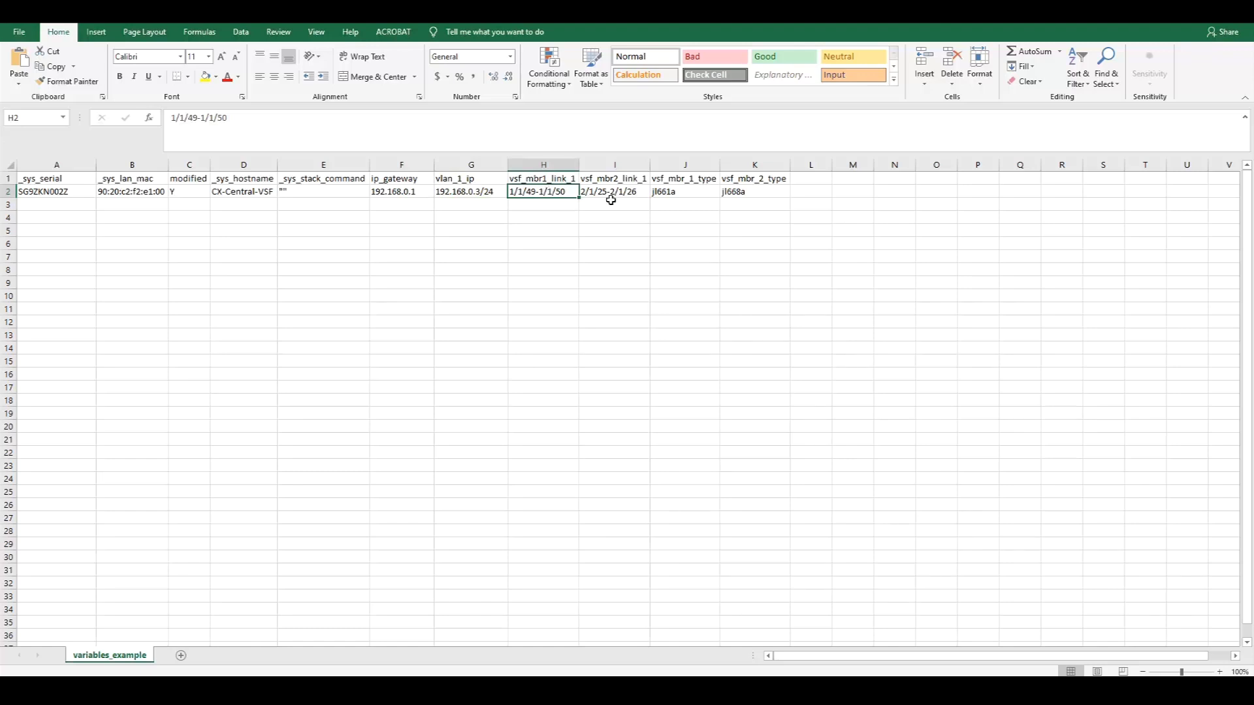
pyautogui.click(676, 192)
pyautogui.click(726, 194)
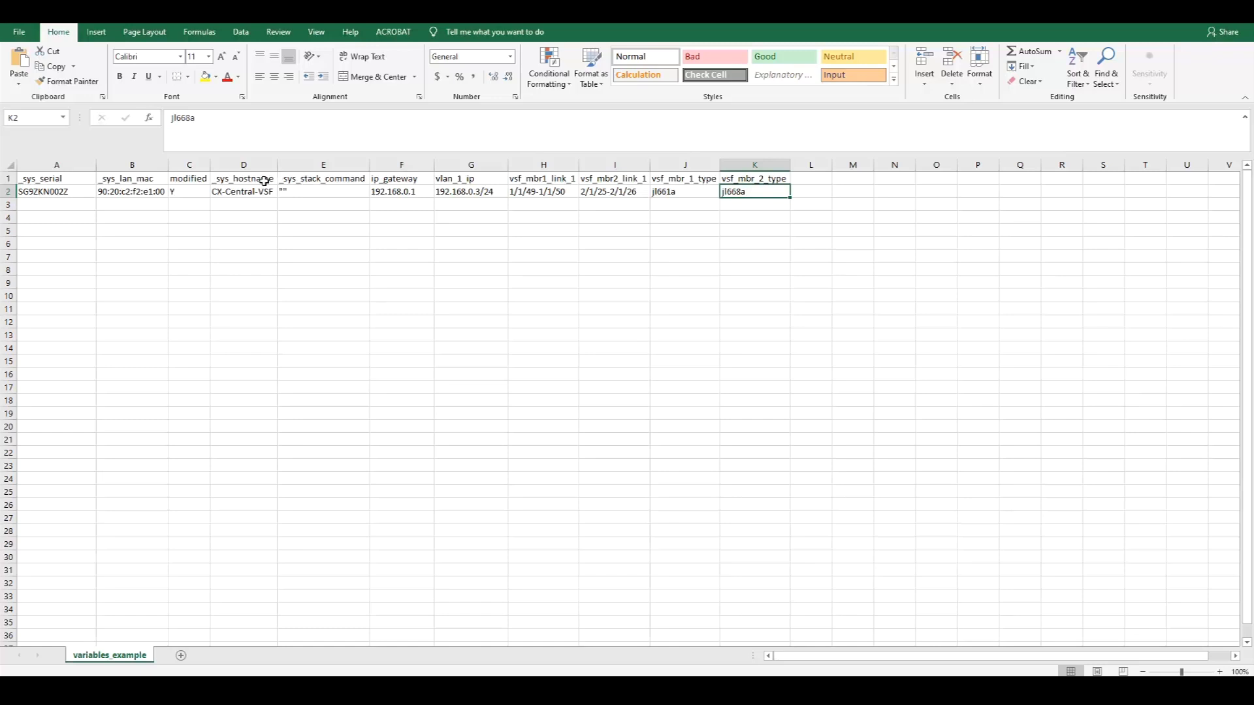
pyautogui.click(191, 194)
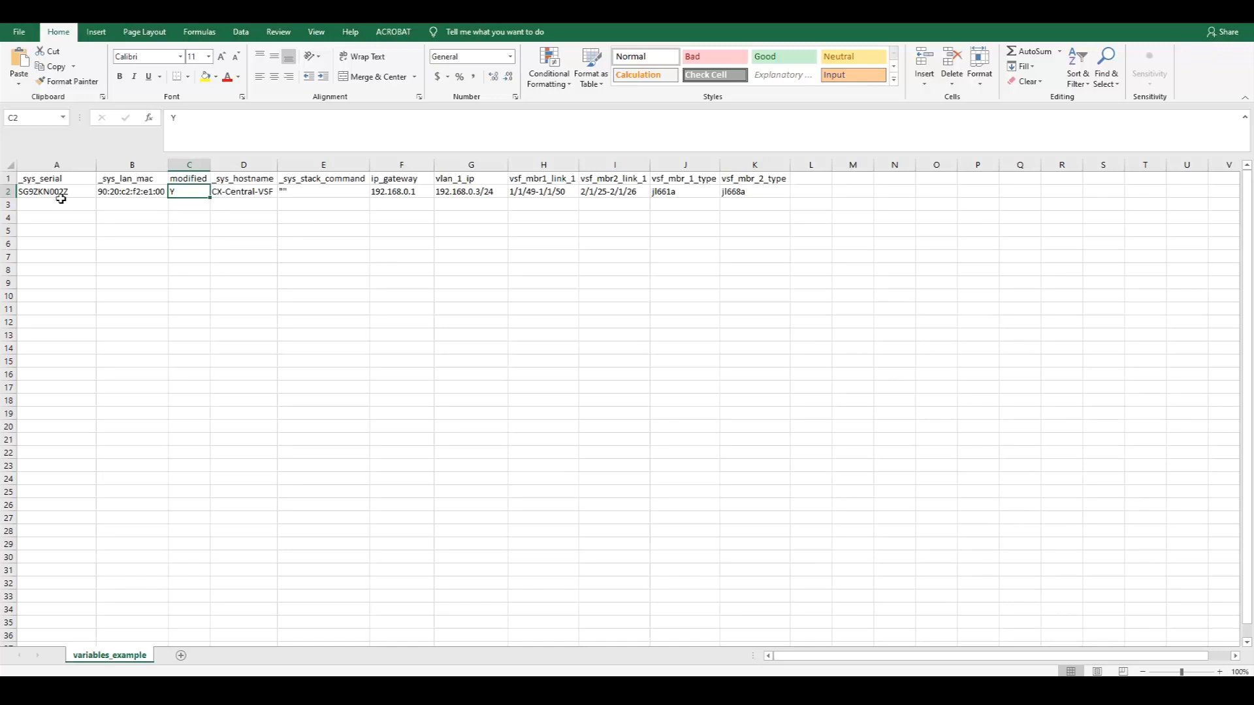
pyautogui.click(50, 179)
pyautogui.click(101, 182)
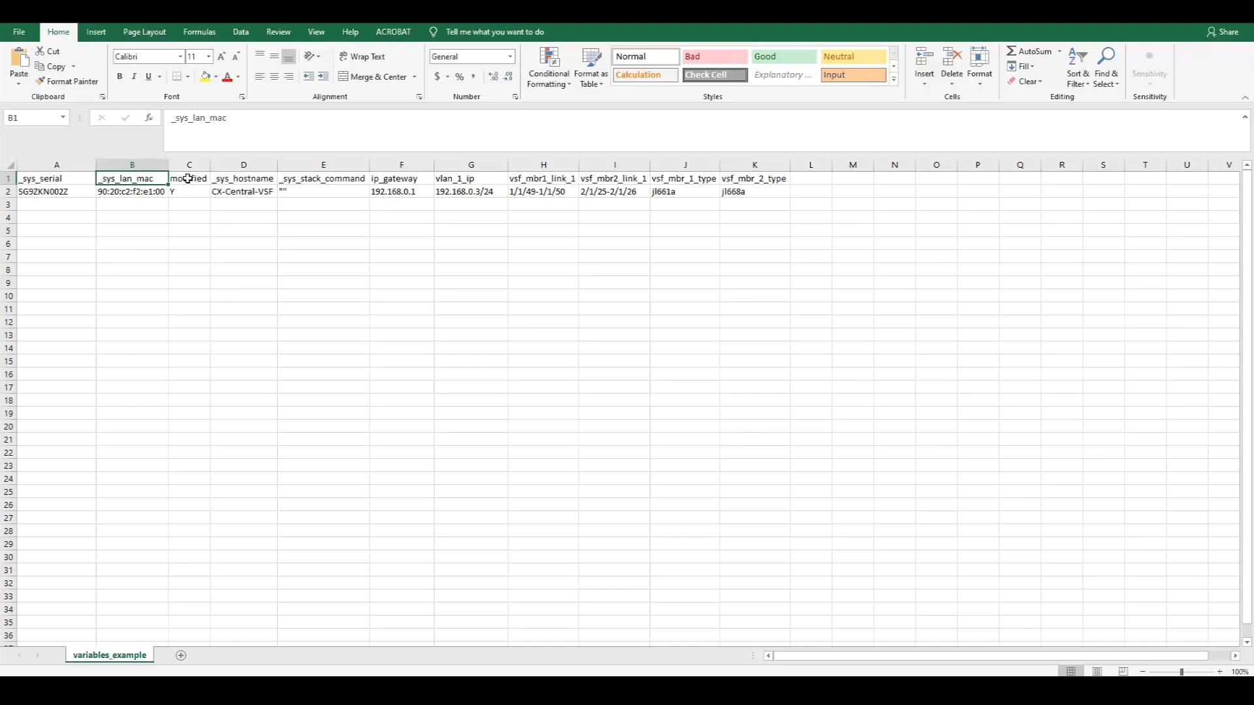
# Inspect the _sys_stack_command column and headers ip_gateway through vsf_mbr_2_type, then switch to Notepad++.
pyautogui.click(311, 189)
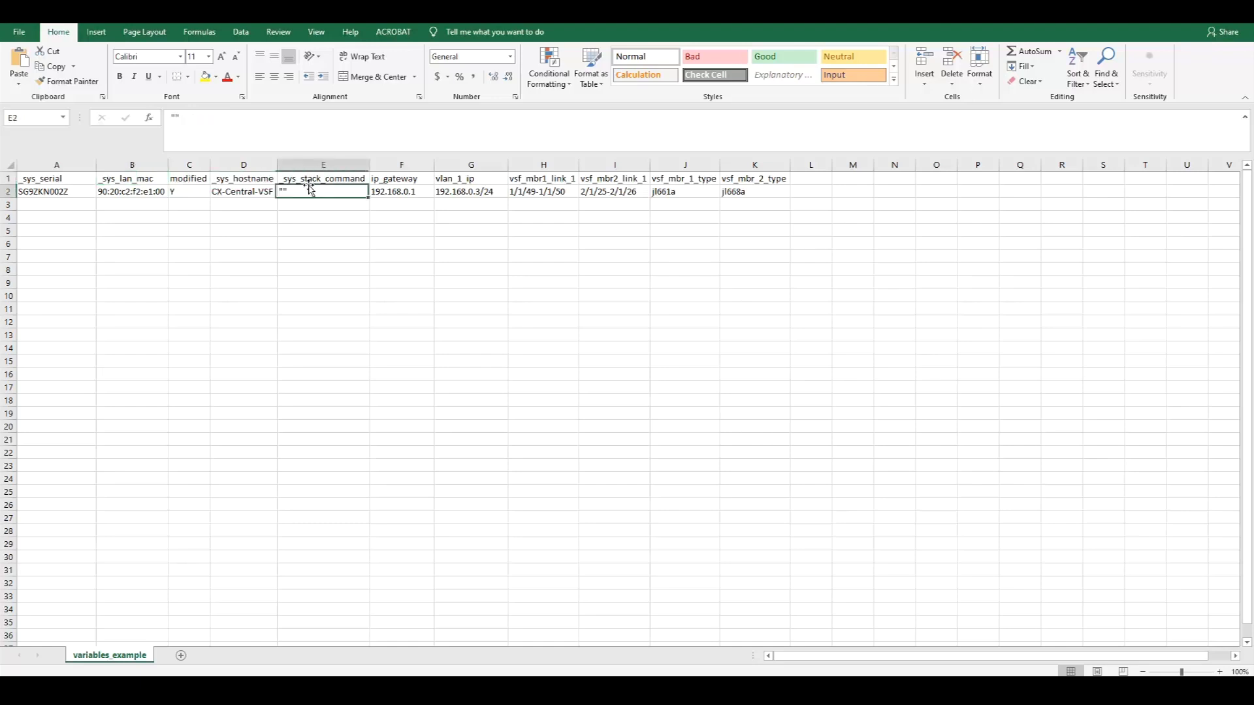
pyautogui.click(303, 183)
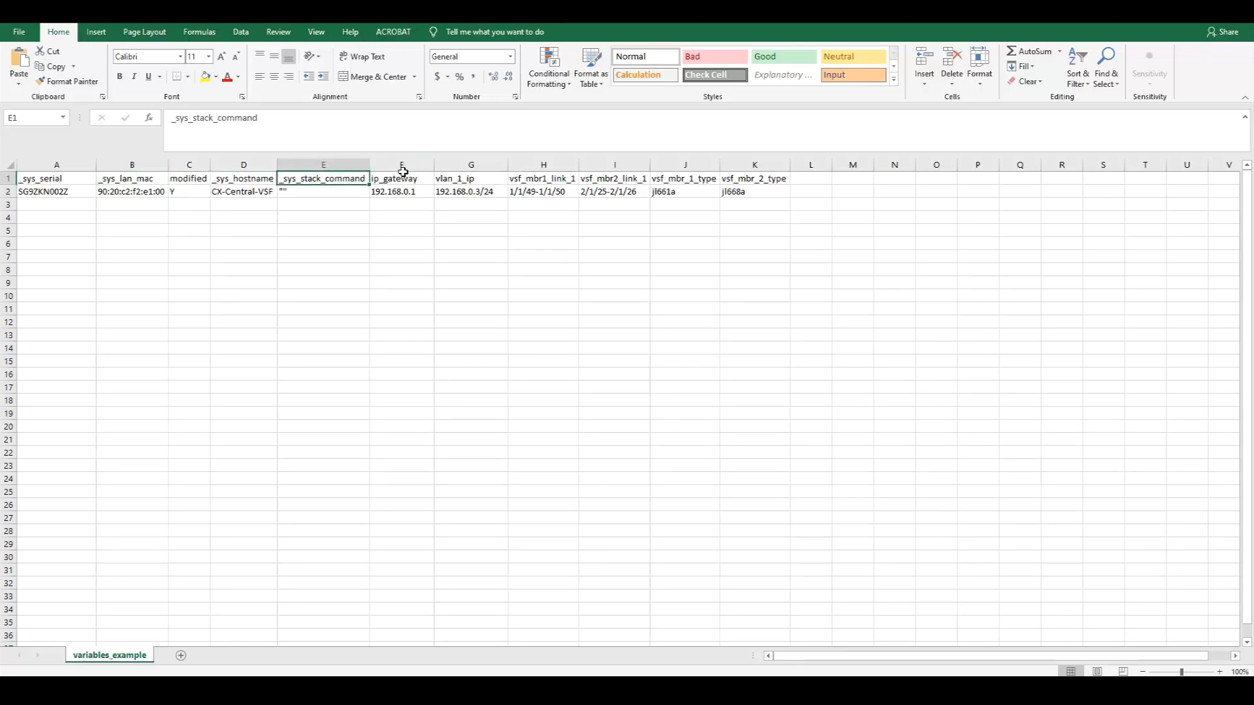
pyautogui.moveTo(402, 178); pyautogui.dragTo(748, 185)
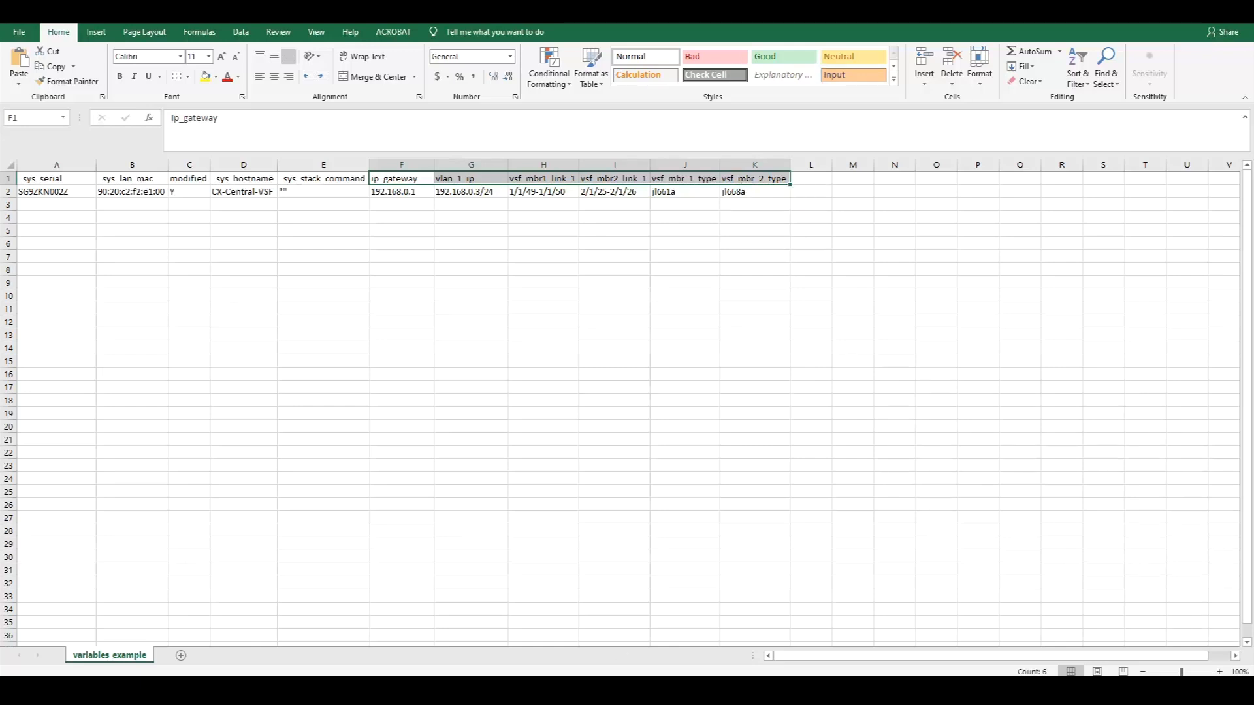
pyautogui.hotkey('alt', 'Tab')
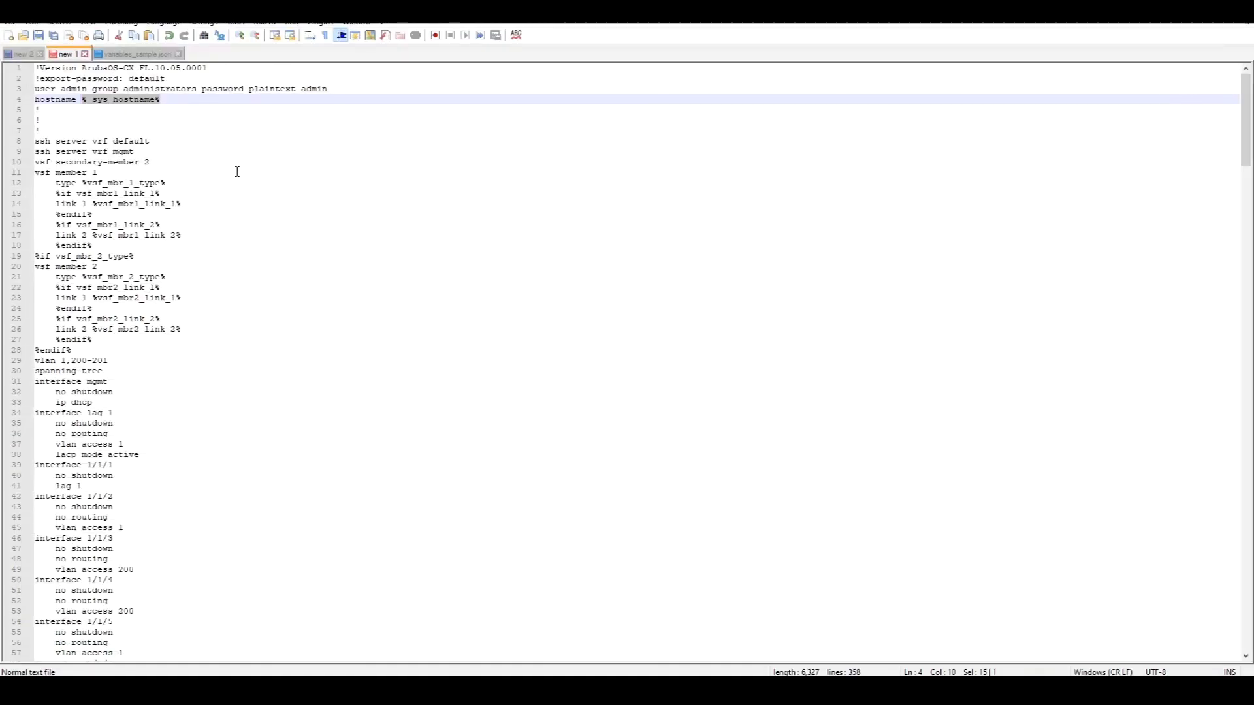
# Review the per-switch hostname, MAC, serial and vlan_1_ip entries in variables_sample.json.
pyautogui.click(135, 54)
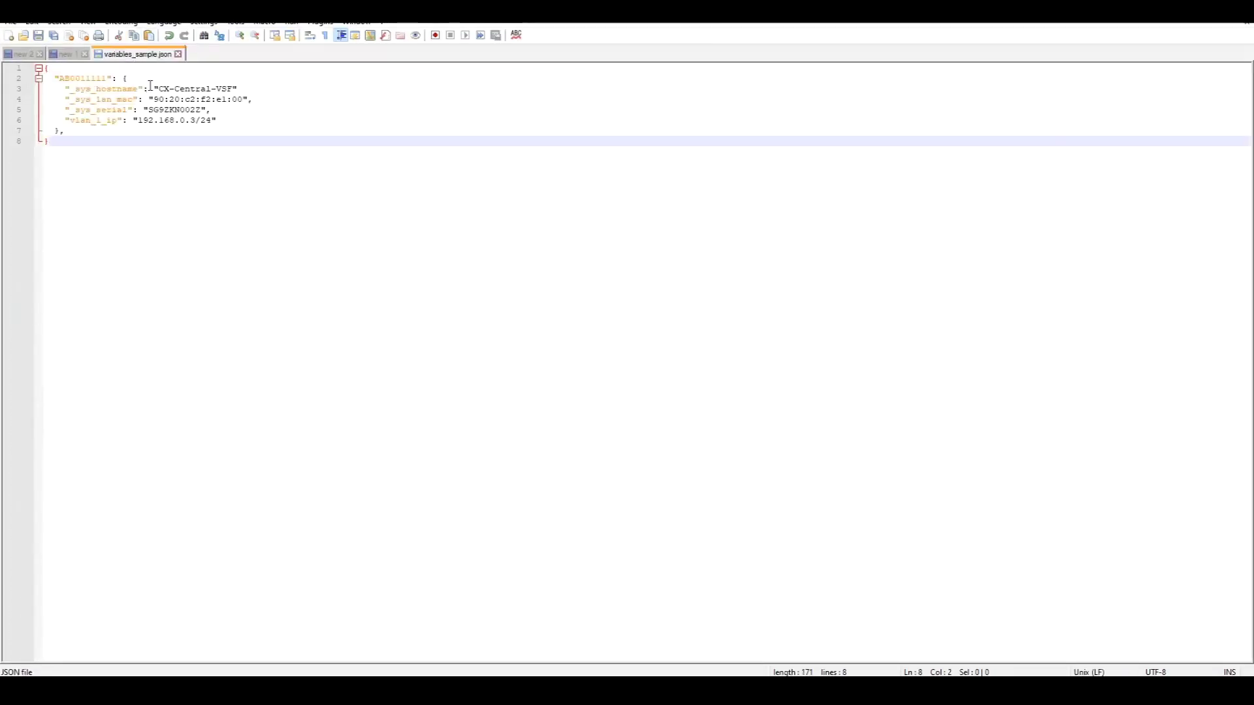
pyautogui.moveTo(240, 120); pyautogui.dragTo(45, 78)
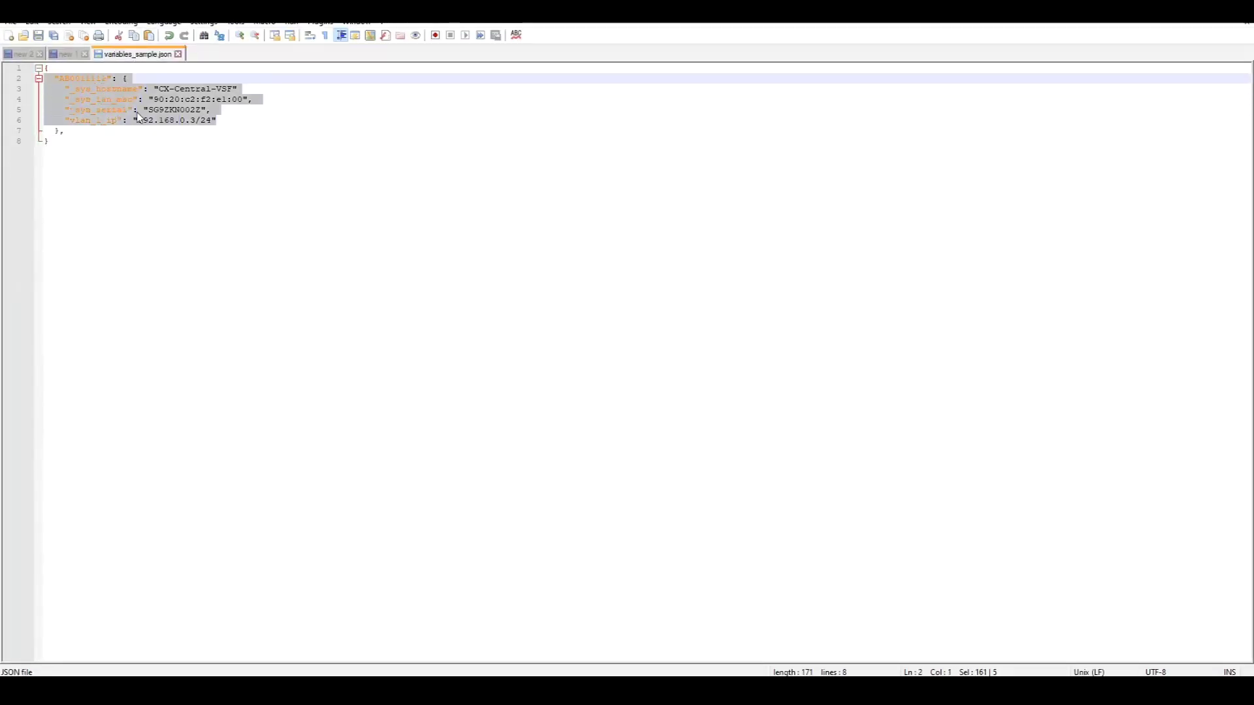
pyautogui.click(227, 134)
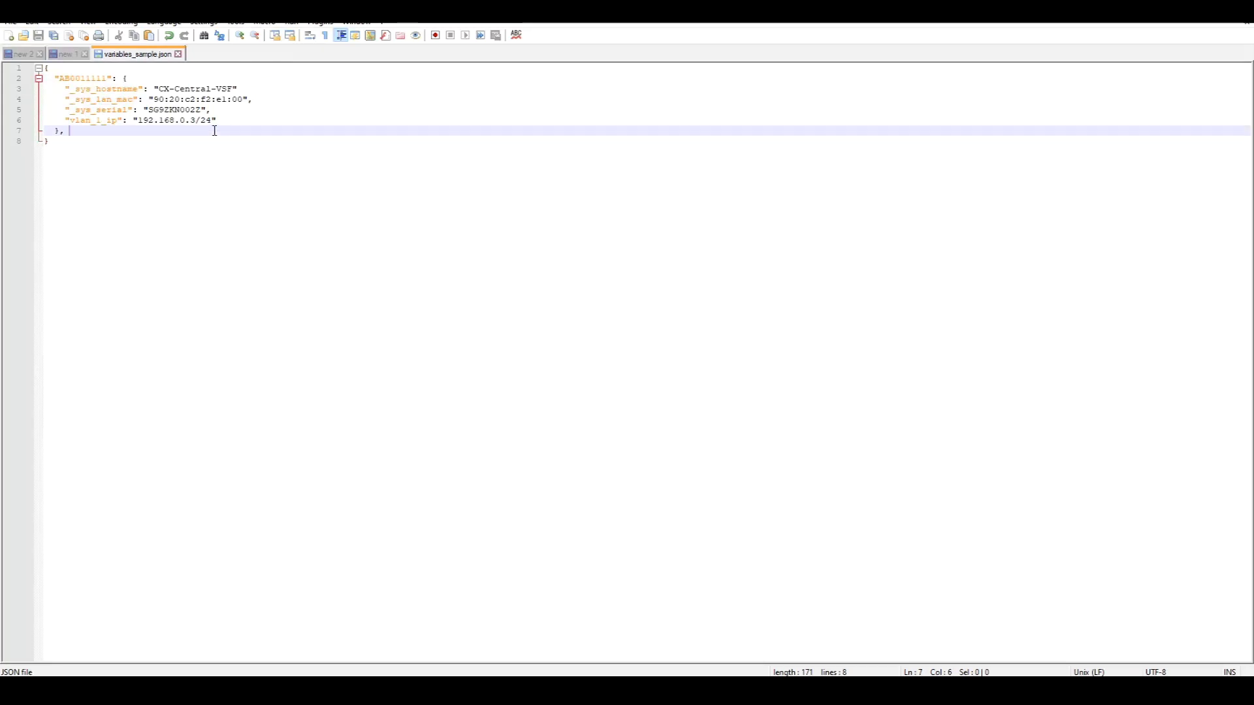
pyautogui.moveTo(217, 120); pyautogui.dragTo(46, 89)
pyautogui.click(278, 132)
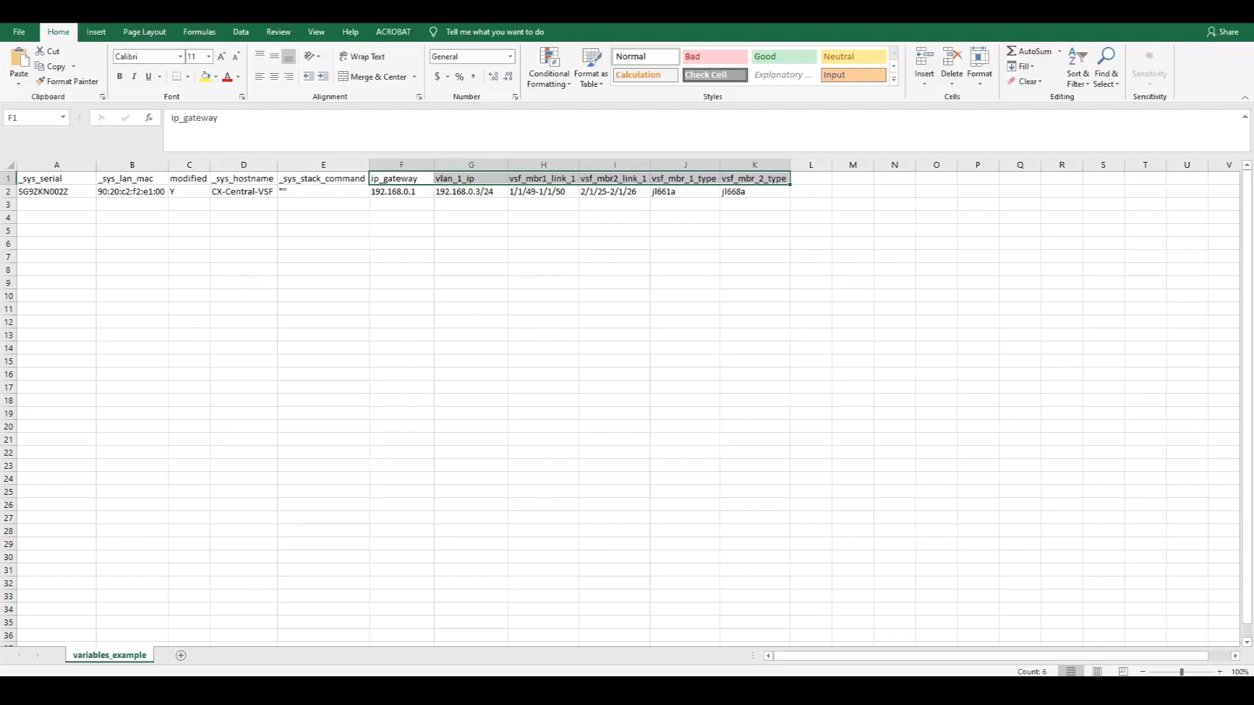
# Back in Aruba Central, pick variables_example.csv for upload but cancel without uploading.
pyautogui.click(209, 643)
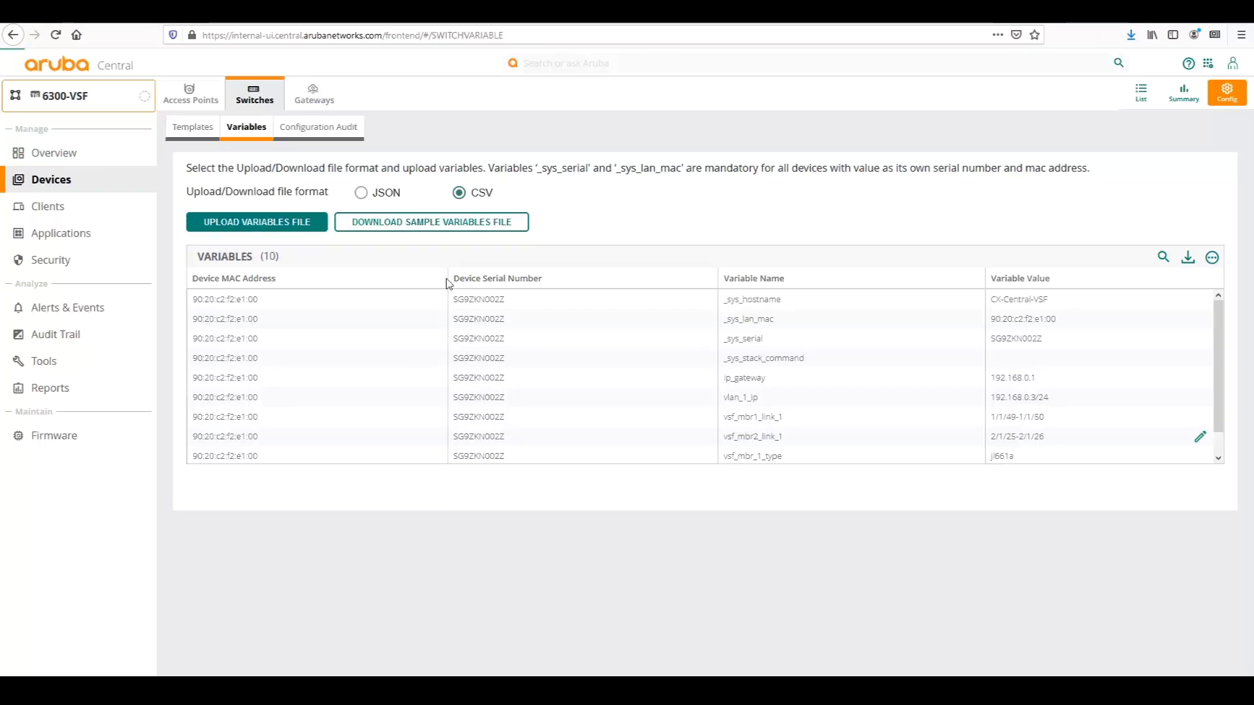
pyautogui.click(274, 226)
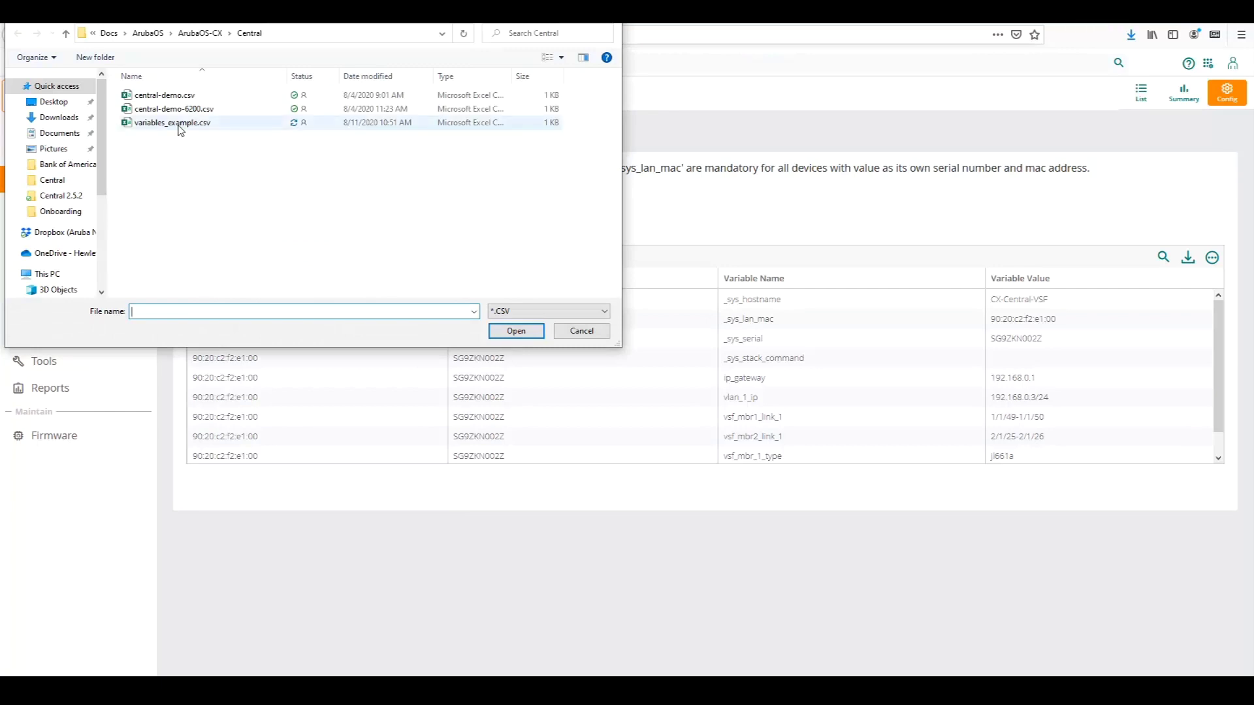
pyautogui.click(181, 130)
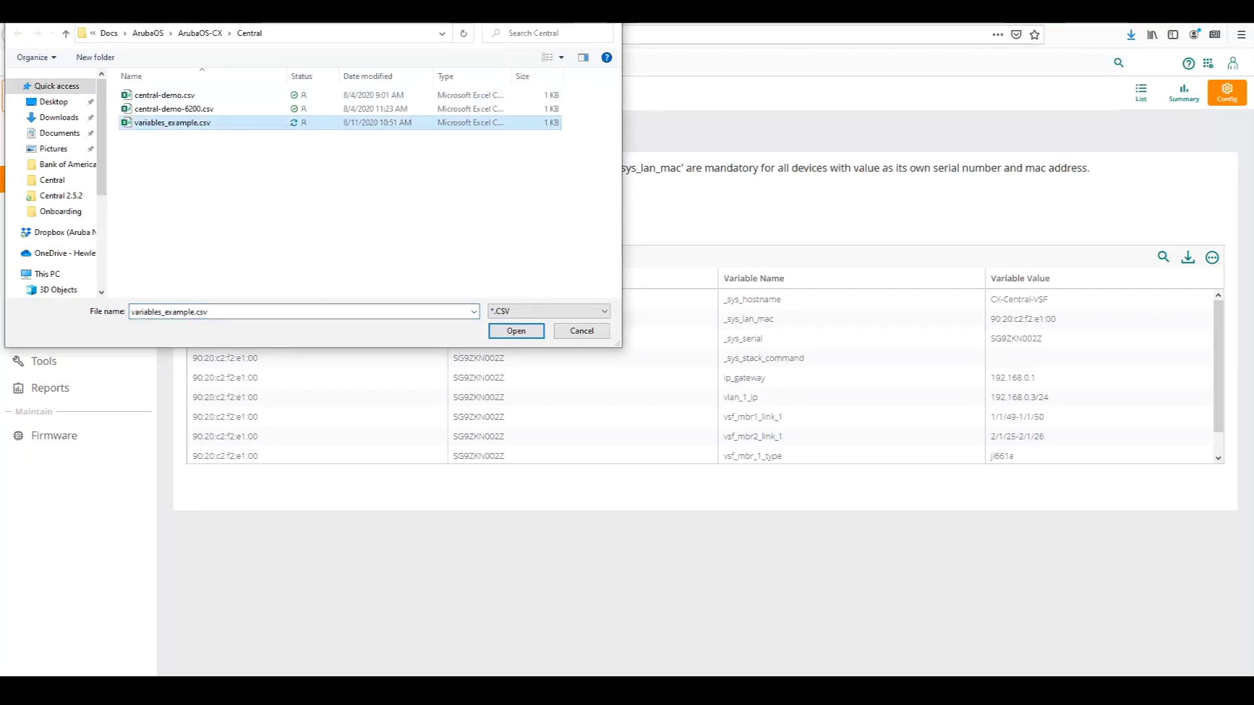
pyautogui.click(594, 16)
# Scroll the unchanged Variables table, then switch to the switch Templates list.
pyautogui.scroll(-1, 1019, 330)
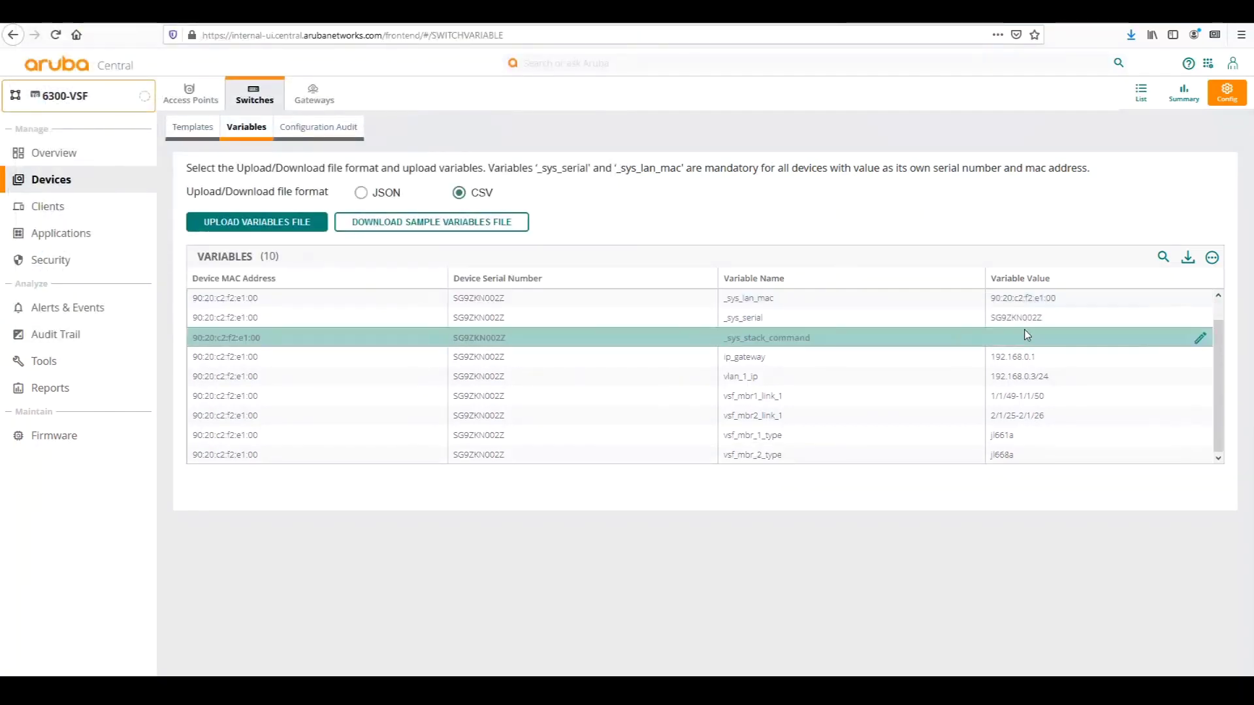
pyautogui.scroll(1, 1015, 347)
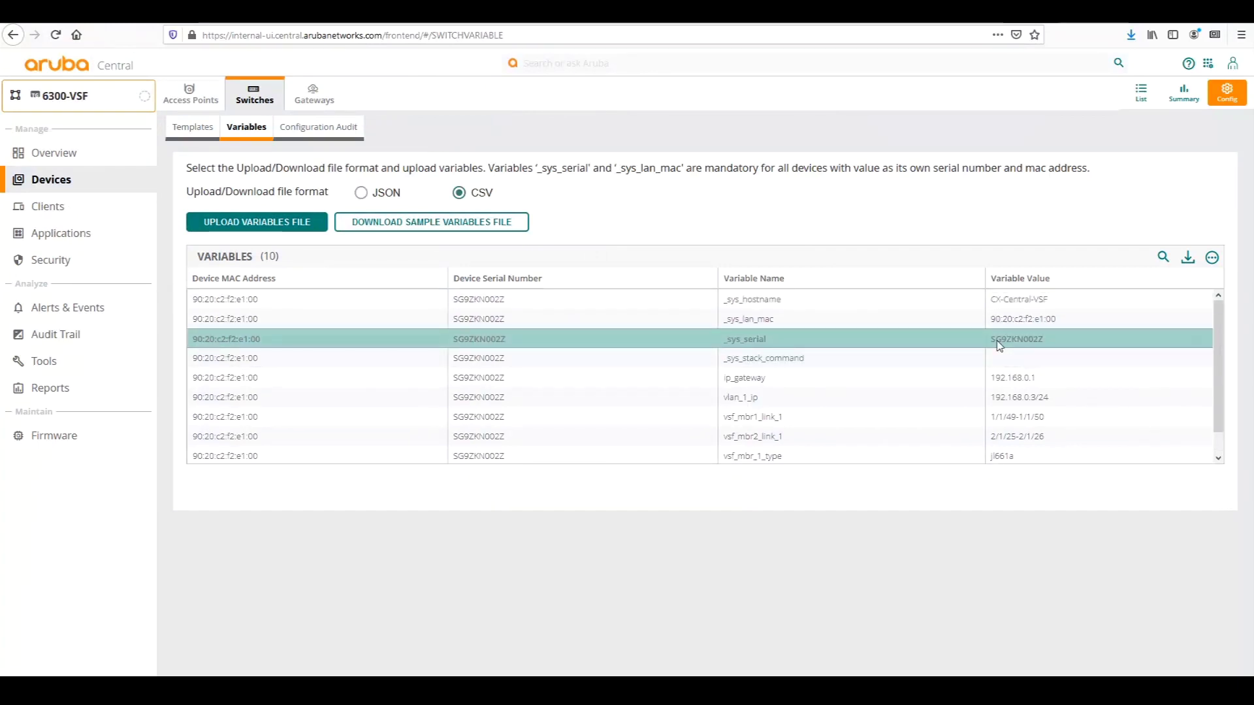
pyautogui.scroll(-1, 718, 320)
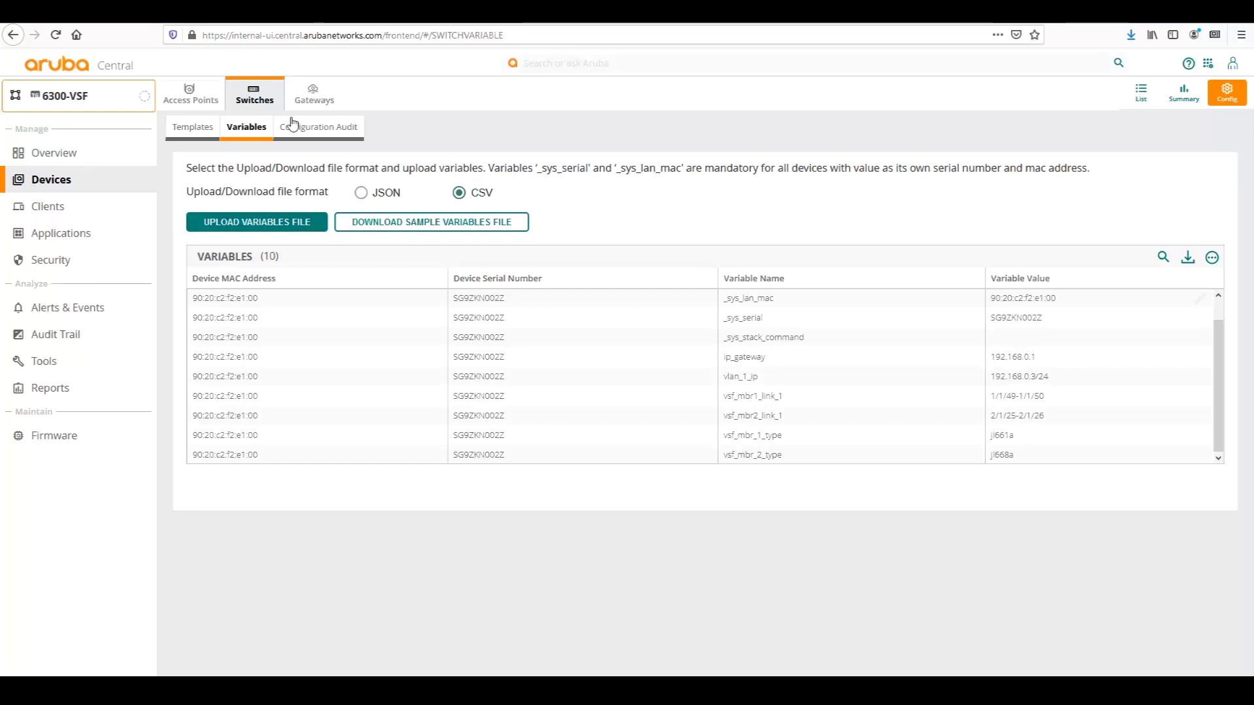
pyautogui.click(185, 126)
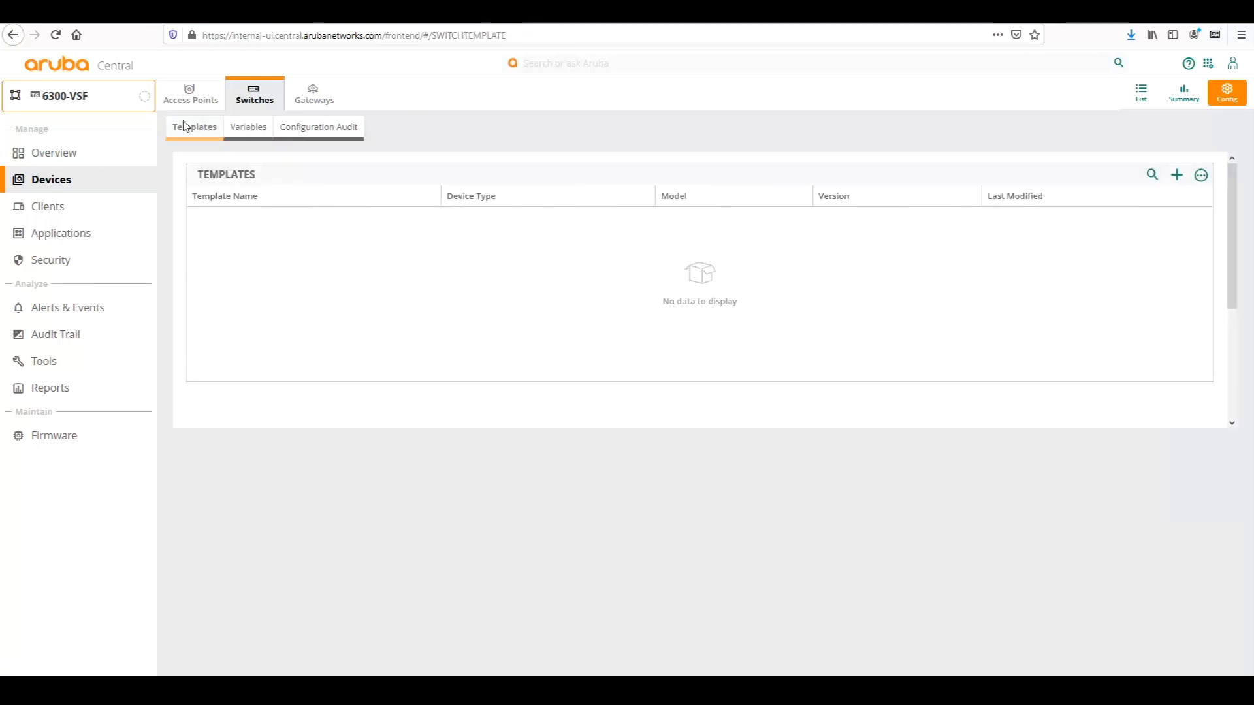
# Add template 6300-VSF for Aruba CX model 6300, part (ALL), version ALL, and continue to configuration.
pyautogui.click(1175, 179)
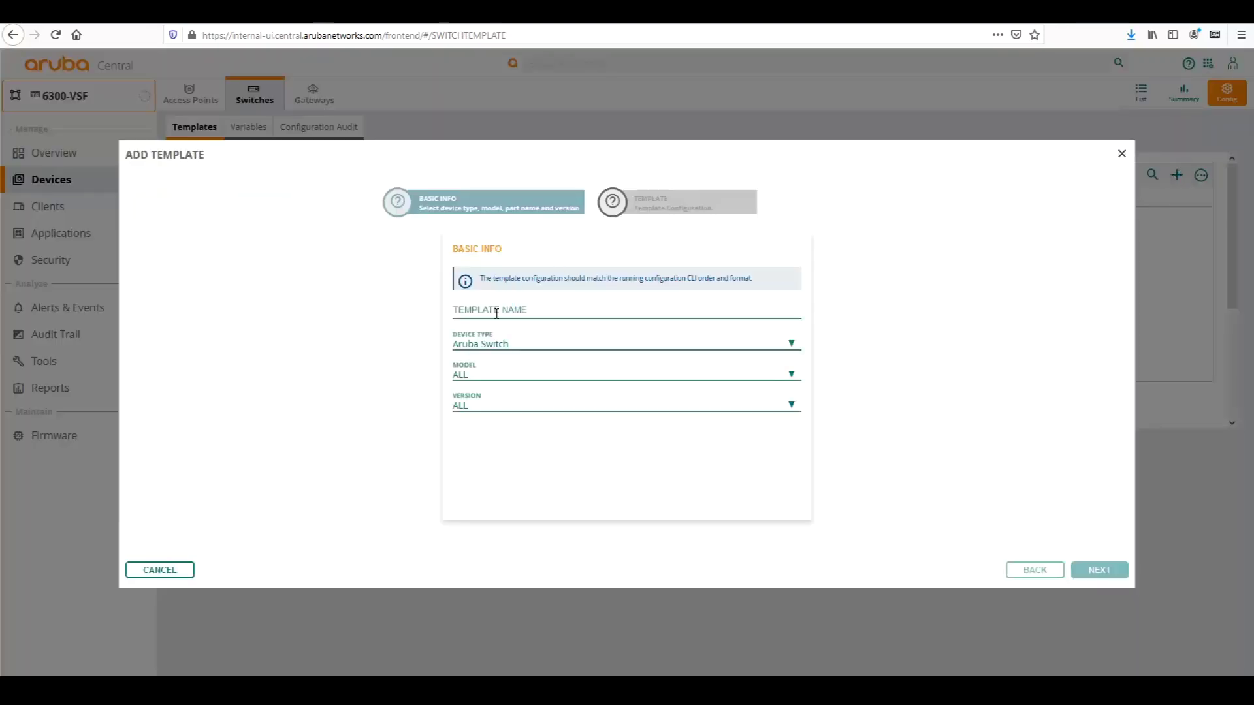
pyautogui.click(496, 313)
pyautogui.write('6')
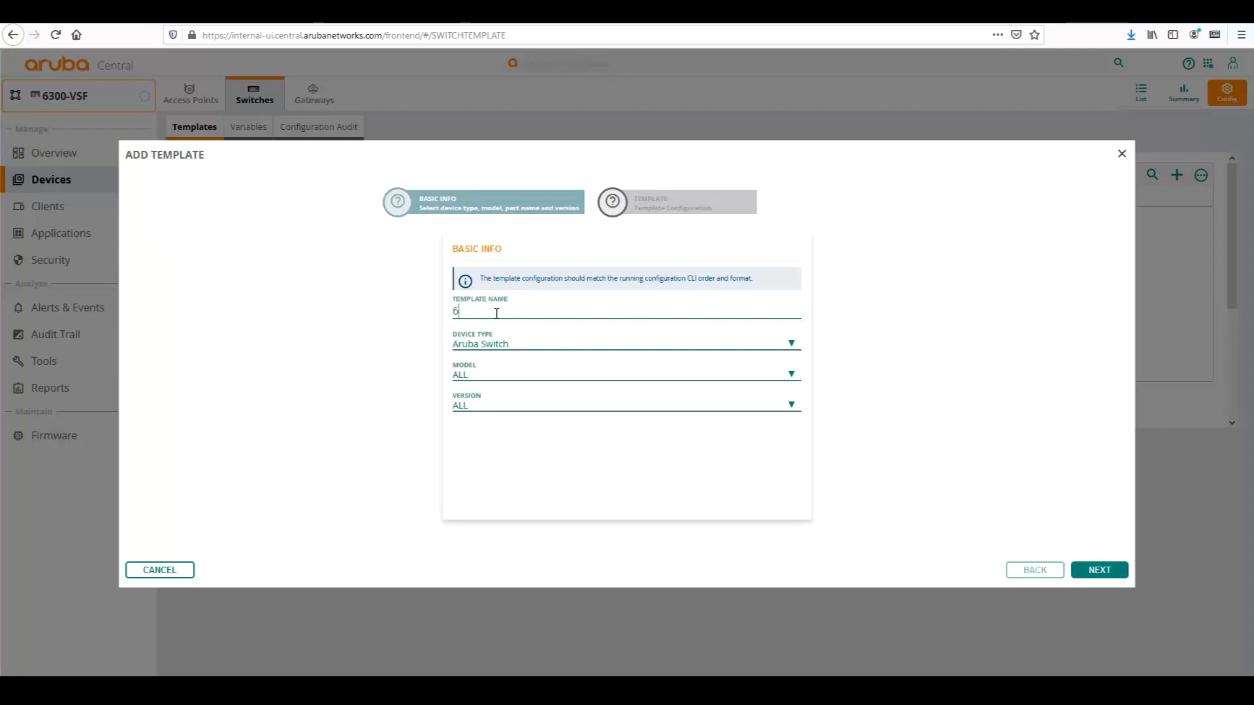
pyautogui.write('300-VSF')
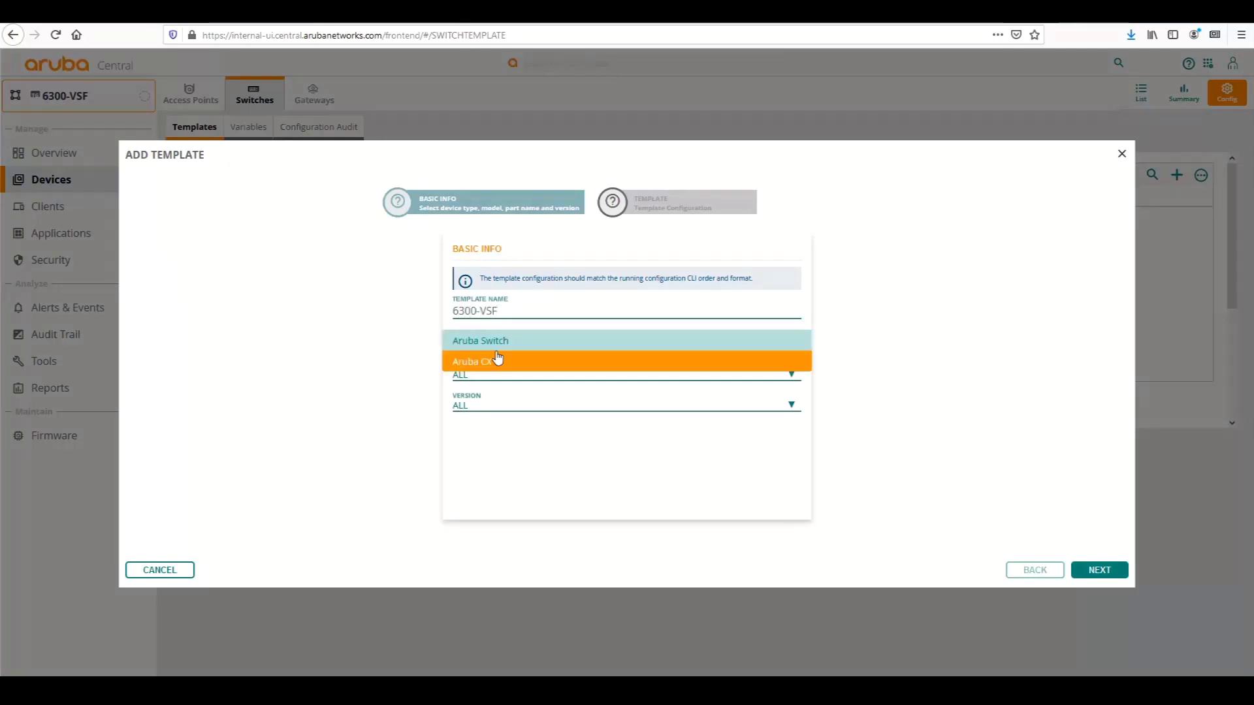
pyautogui.click(498, 345)
pyautogui.click(492, 363)
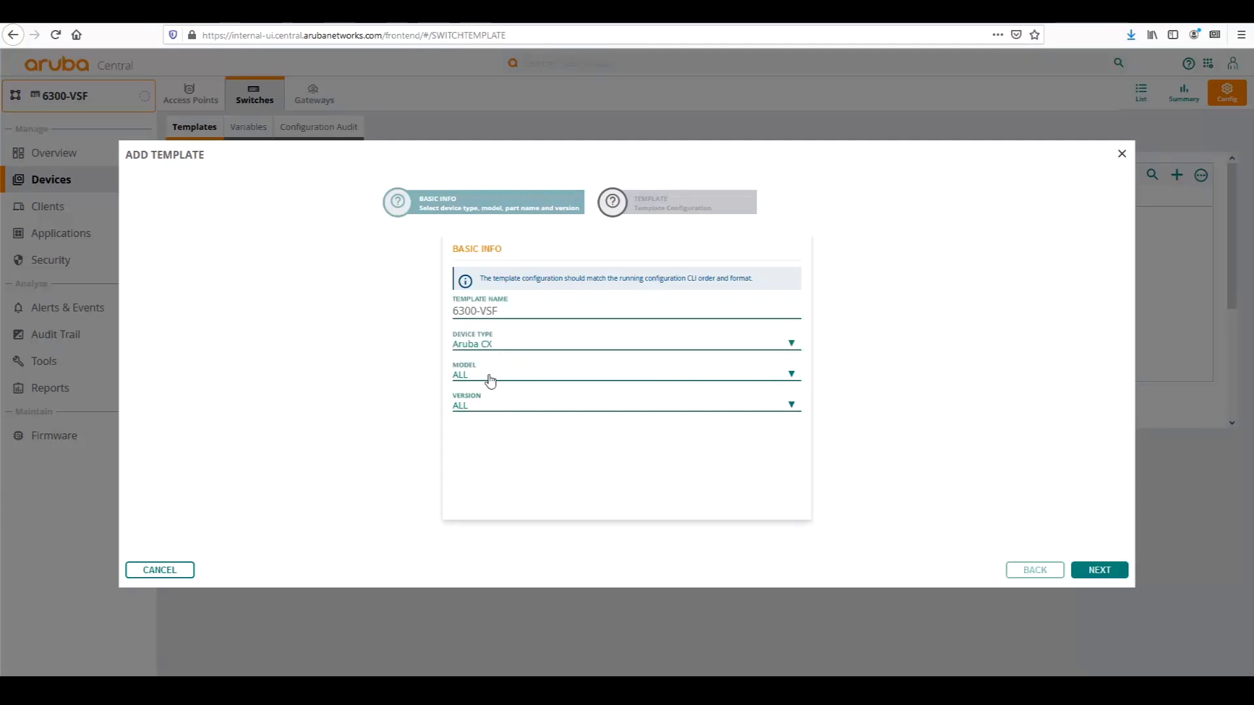
pyautogui.click(490, 377)
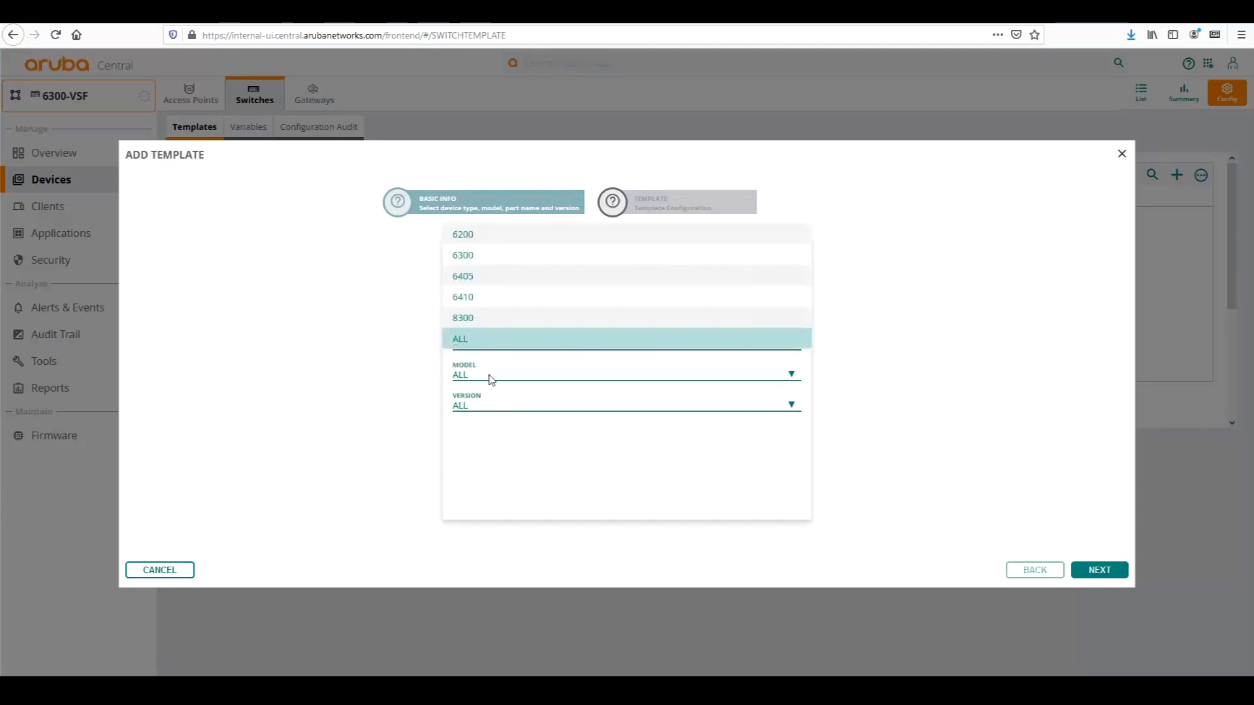
pyautogui.click(462, 255)
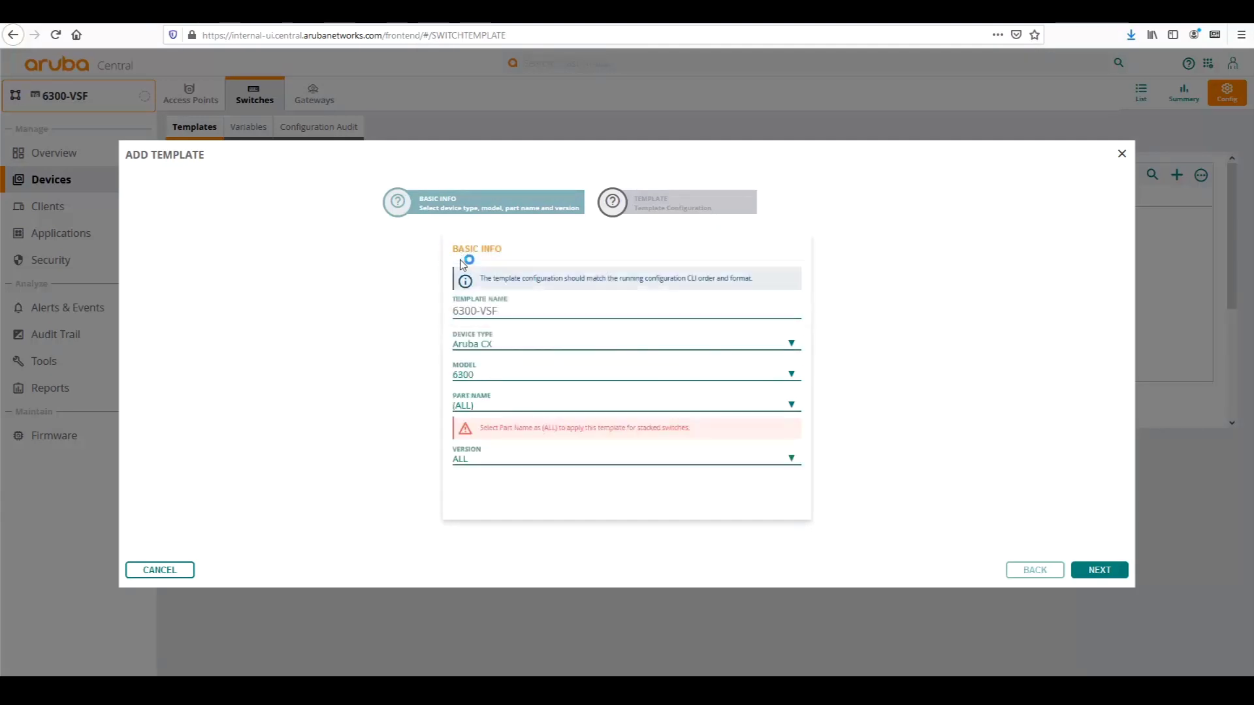
pyautogui.click(467, 408)
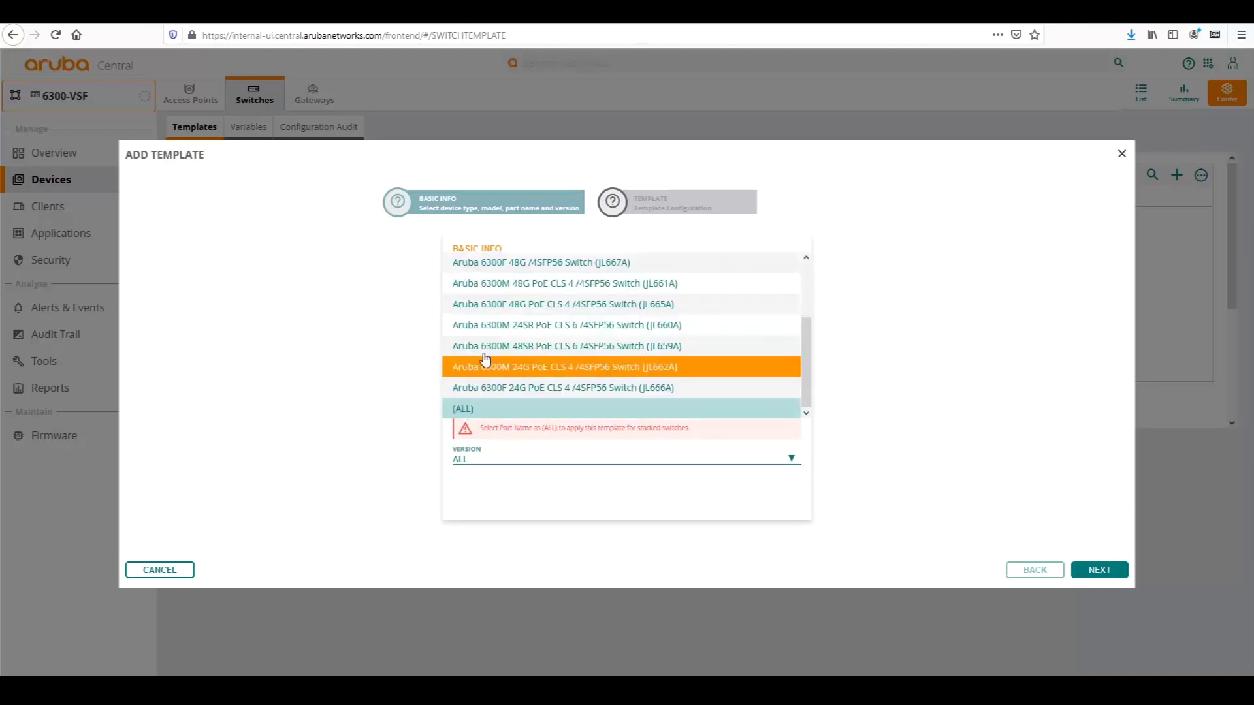
pyautogui.click(452, 409)
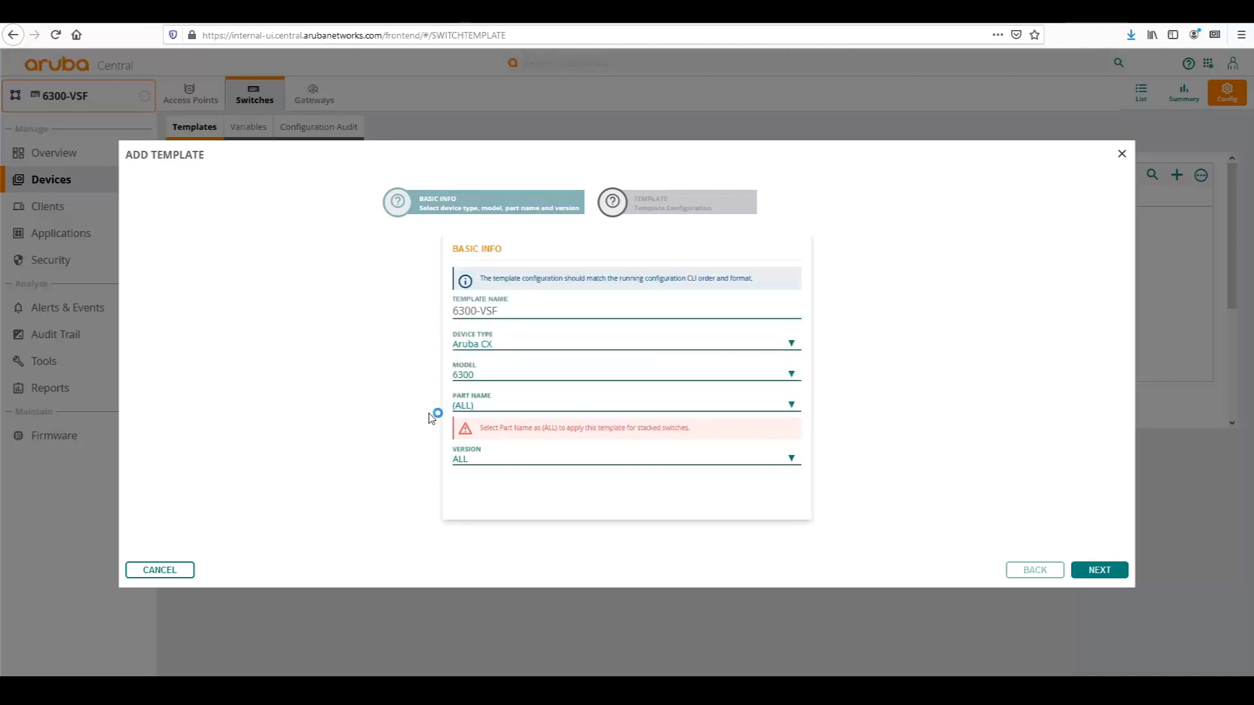
pyautogui.click(458, 460)
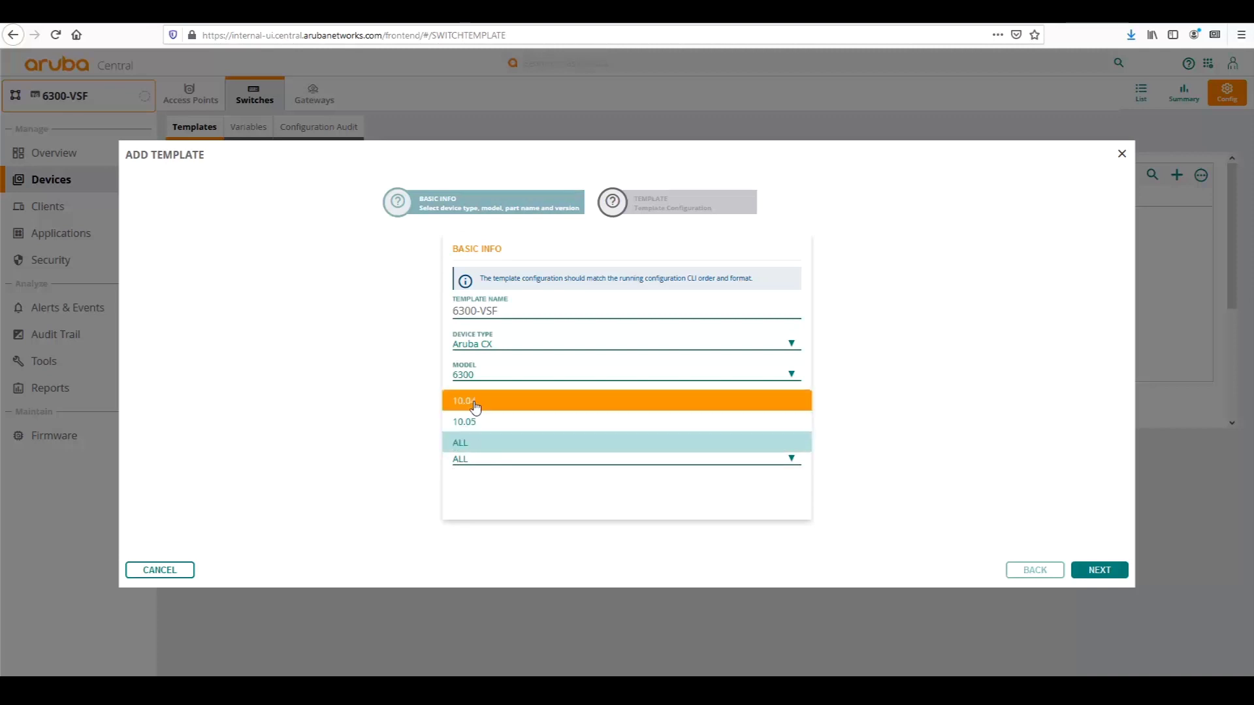
pyautogui.click(462, 444)
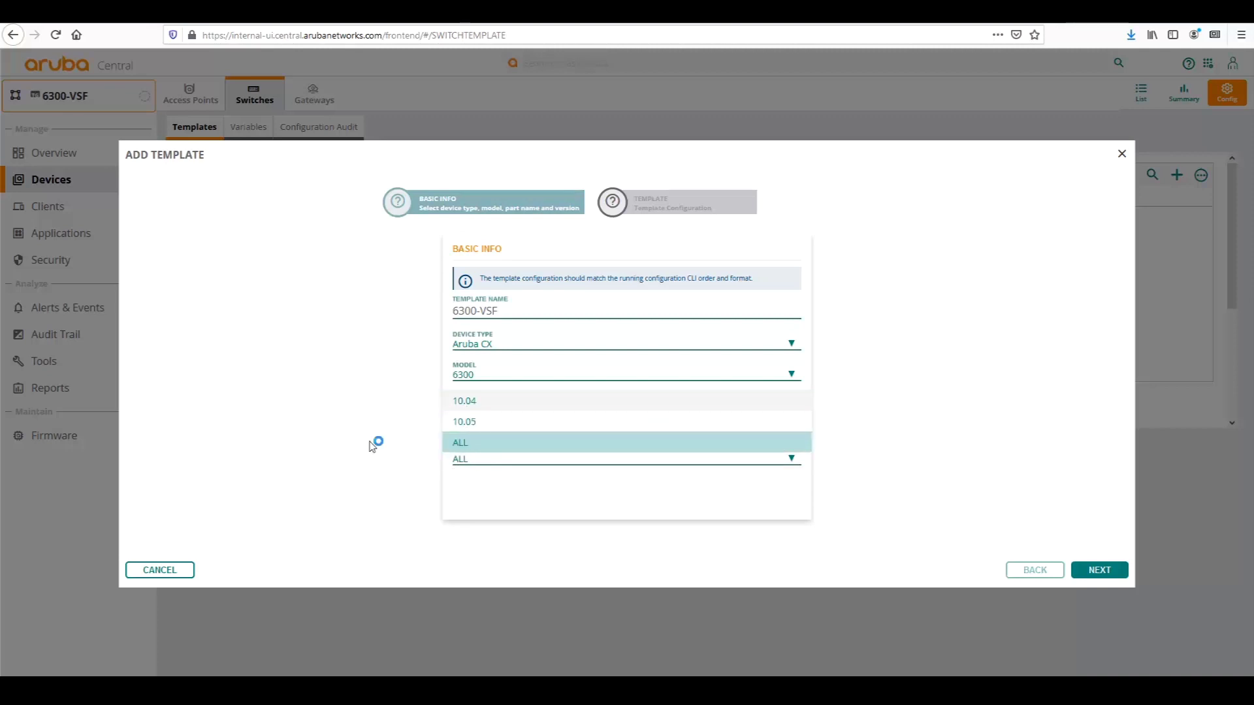
pyautogui.click(1098, 570)
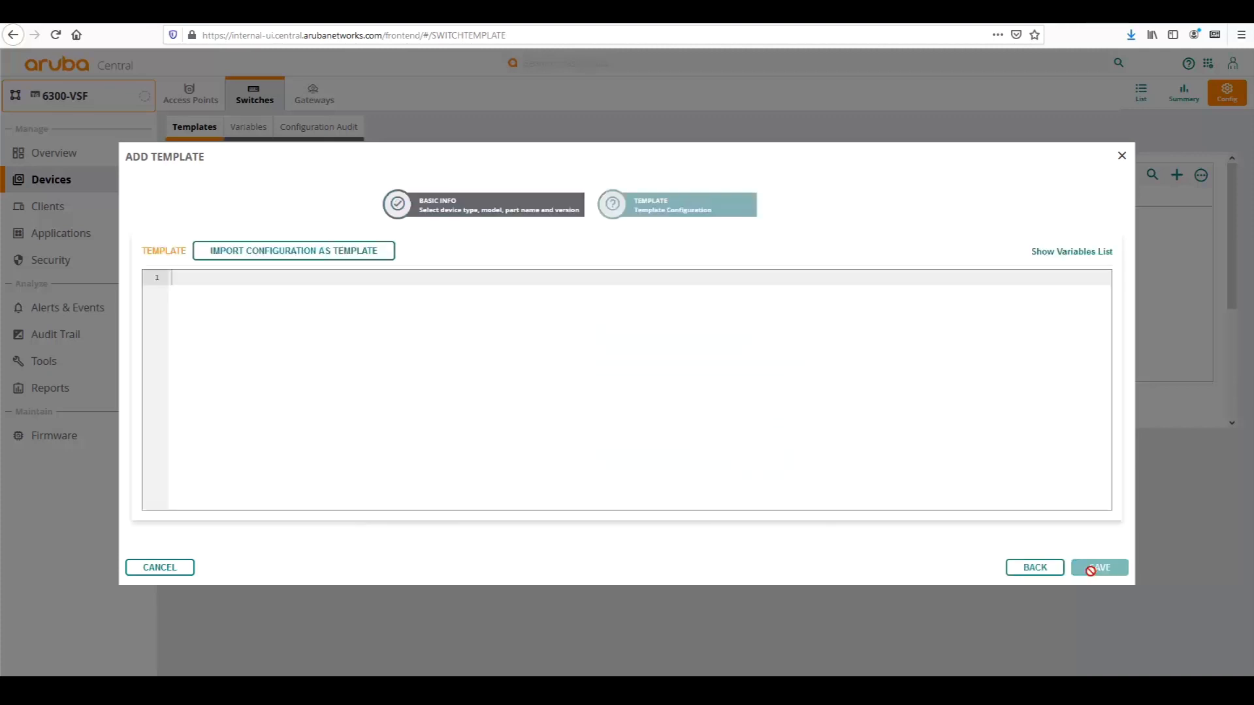
pyautogui.click(378, 285)
# Copy the entire 358-line AOS-CX template from Notepad++ and paste it into the template editor.
pyautogui.hotkey('alt', 'Tab')
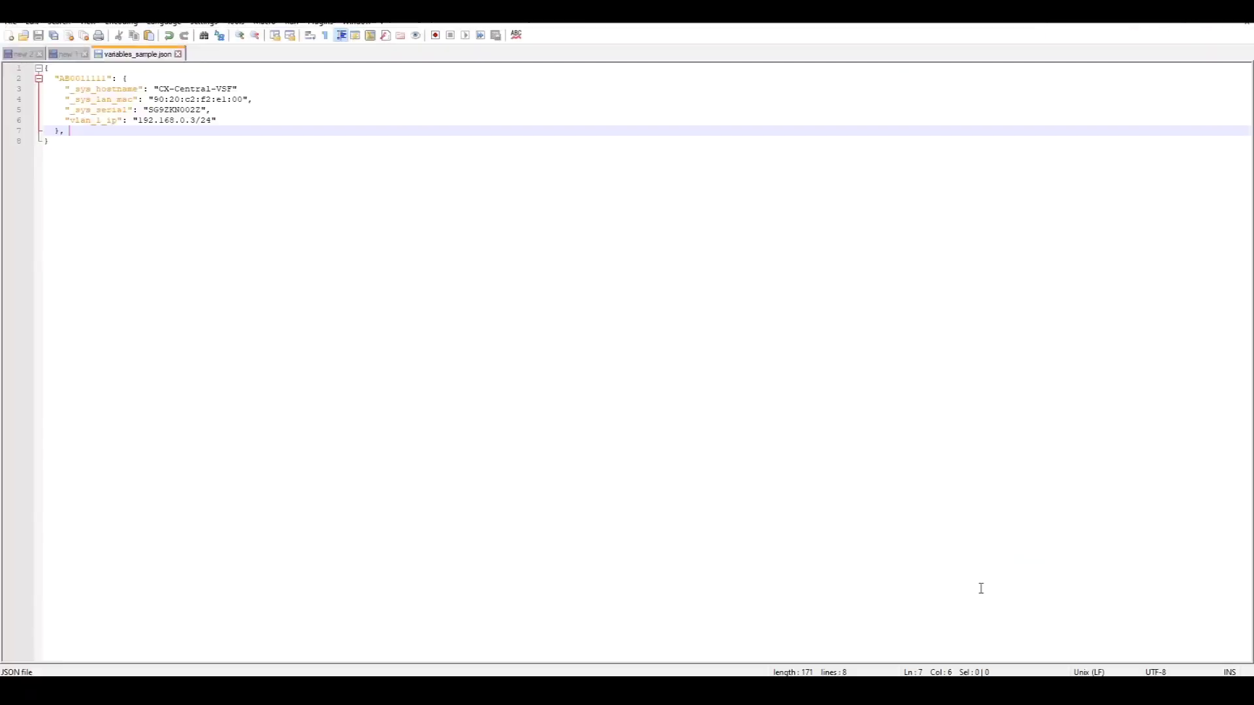
pyautogui.click(65, 54)
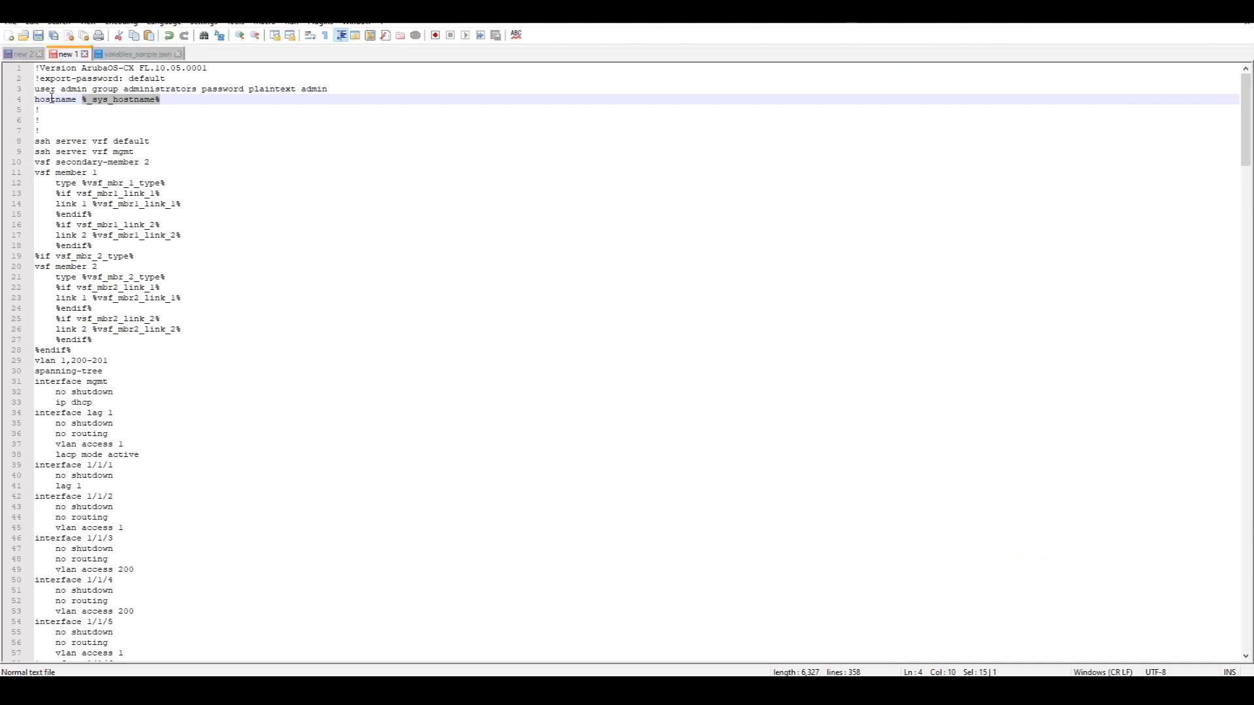
pyautogui.click(37, 70)
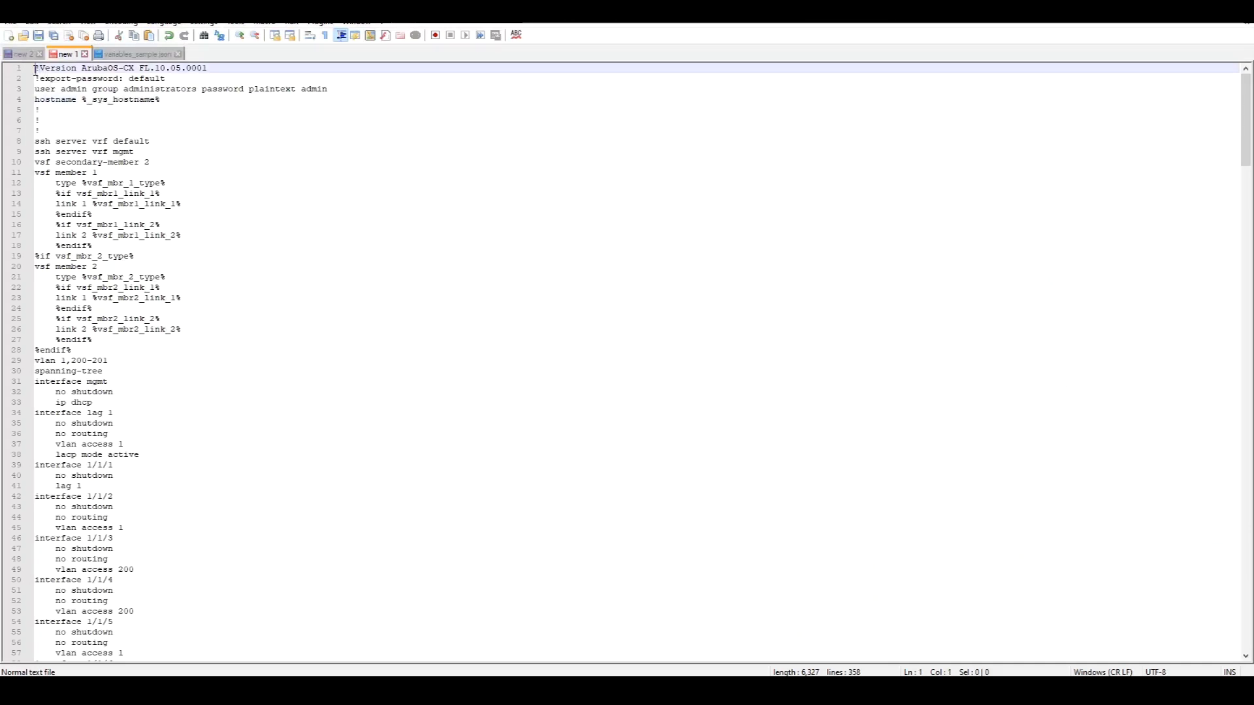
pyautogui.hotkey('ctrl', 'a')
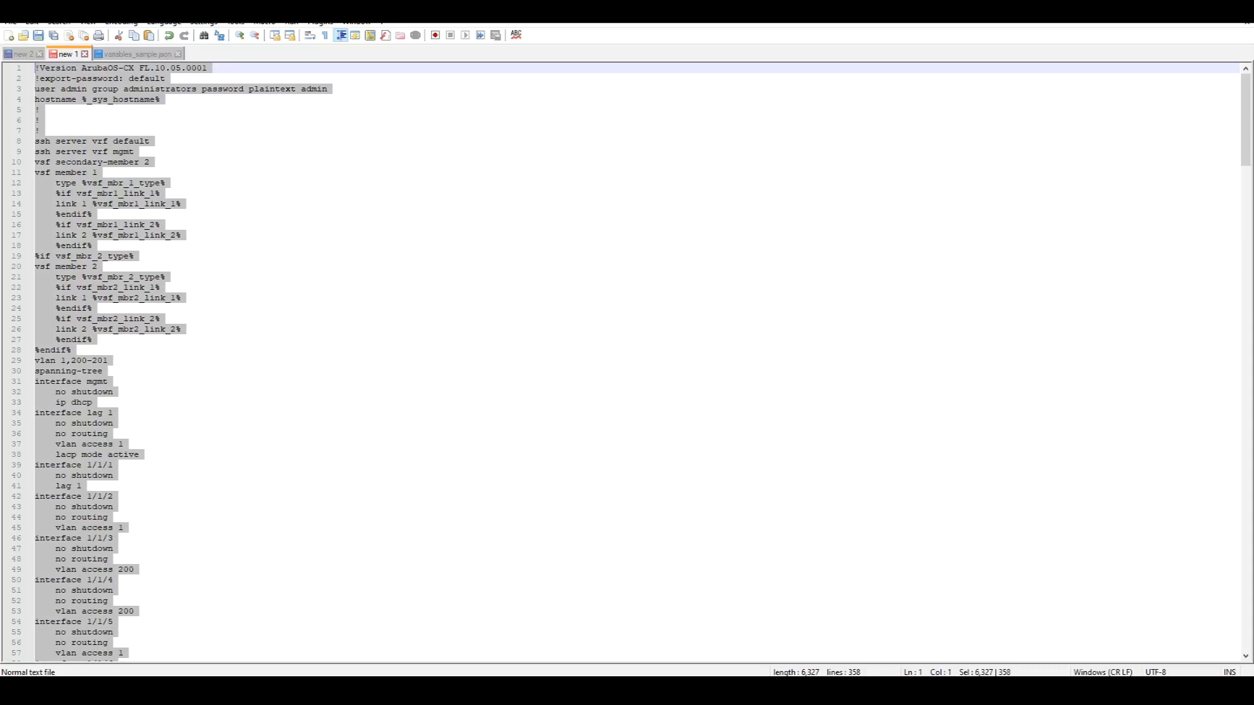
pyautogui.hotkey('ctrl', 'c')
pyautogui.hotkey('alt', 'Tab')
pyautogui.click(311, 271)
pyautogui.hotkey('ctrl', 'v')
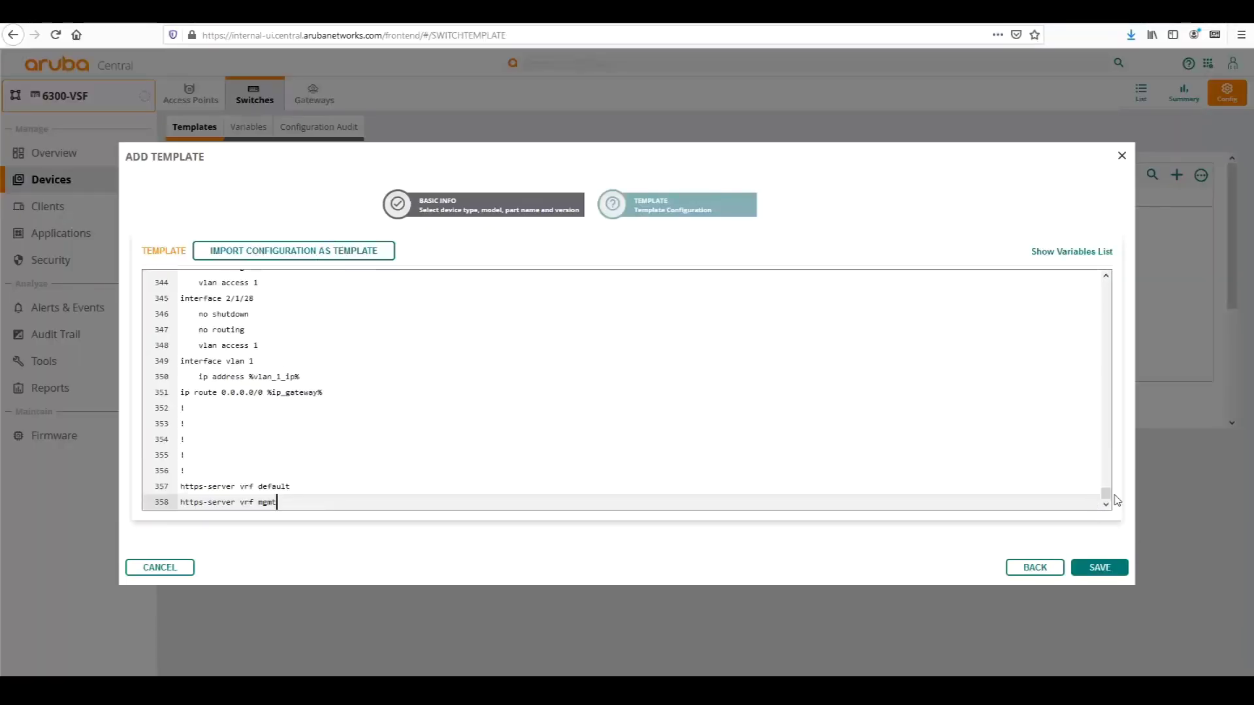
# Scroll through the pasted config and check the %_sys_hostname% variable on line 4.
pyautogui.scroll(20, 1089, 333)
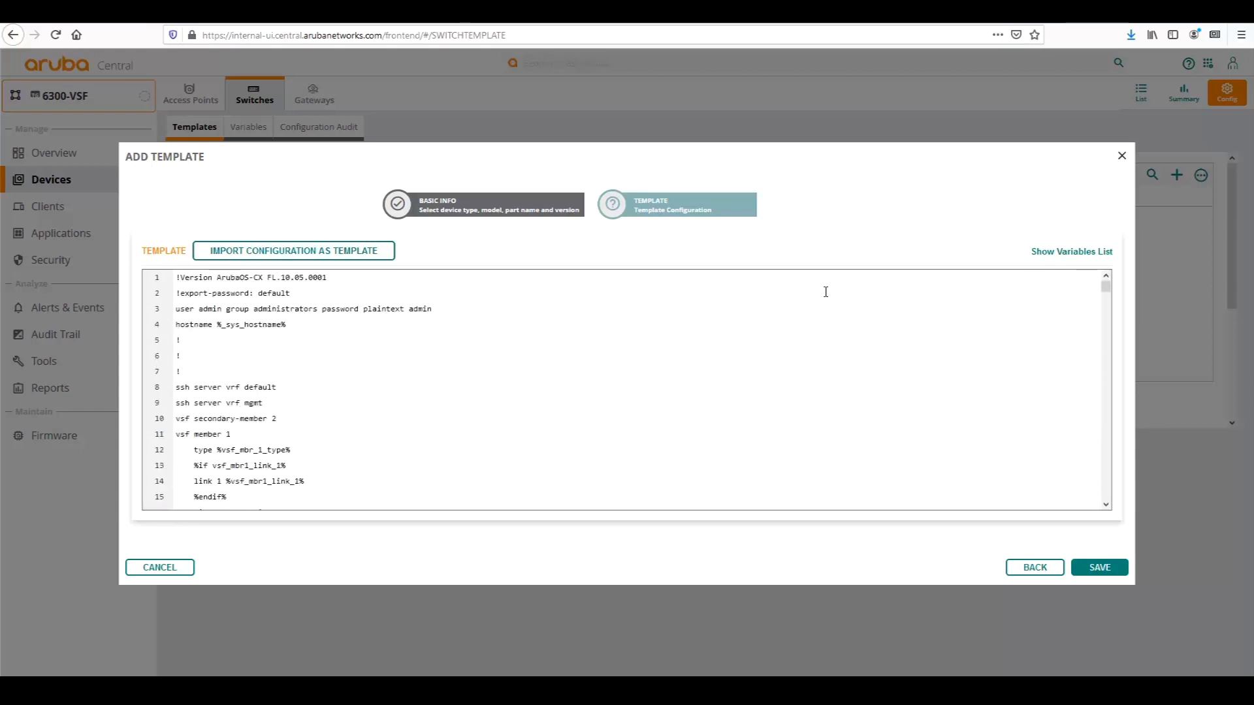
pyautogui.scroll(-2, 203, 362)
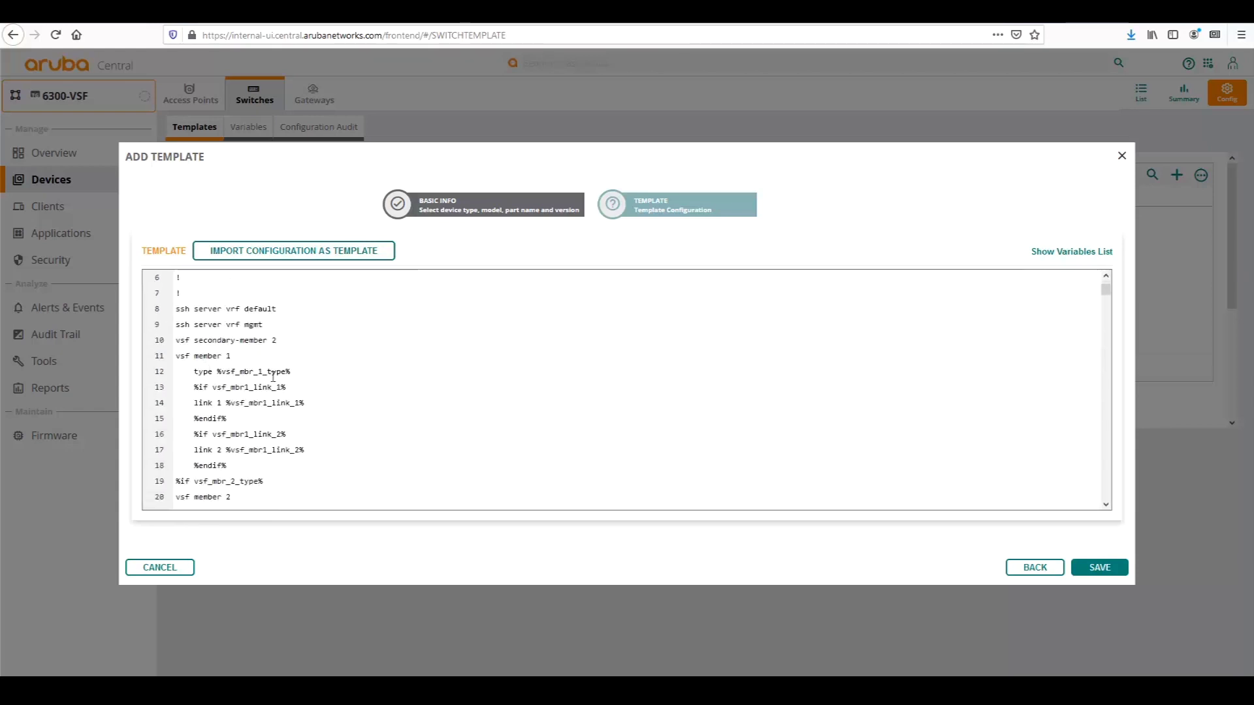
pyautogui.scroll(2, 346, 351)
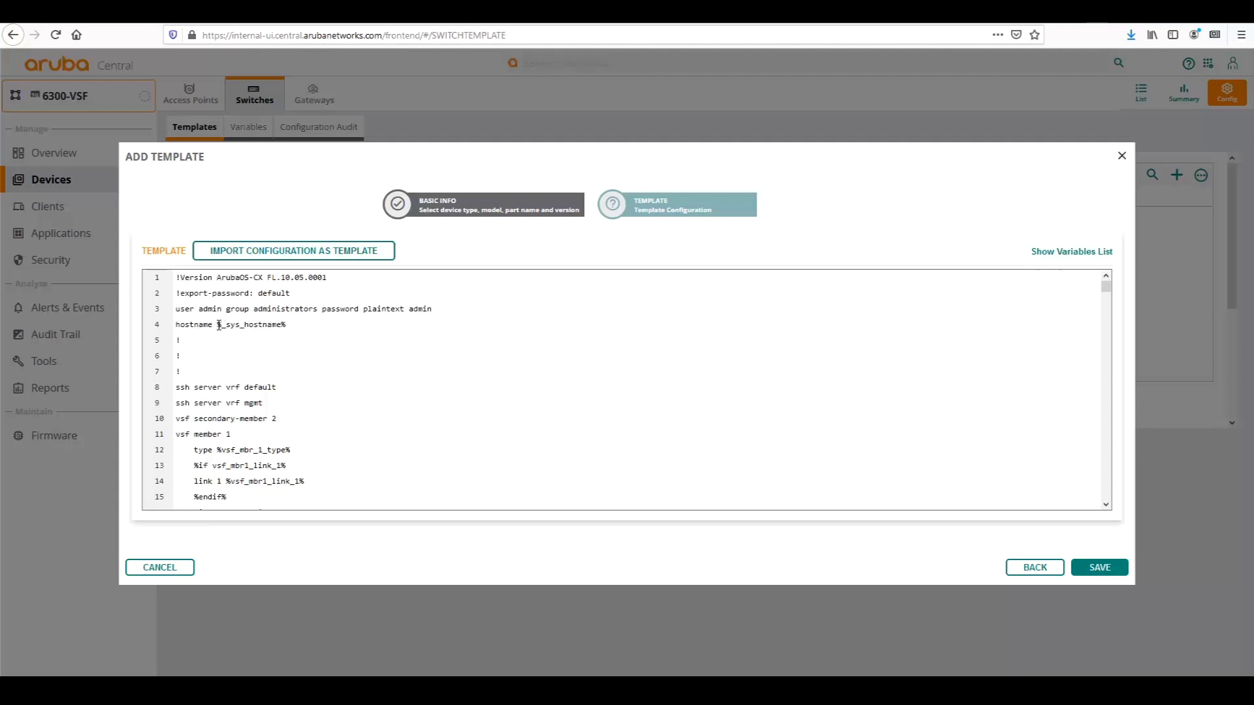
pyautogui.moveTo(218, 324); pyautogui.dragTo(291, 322)
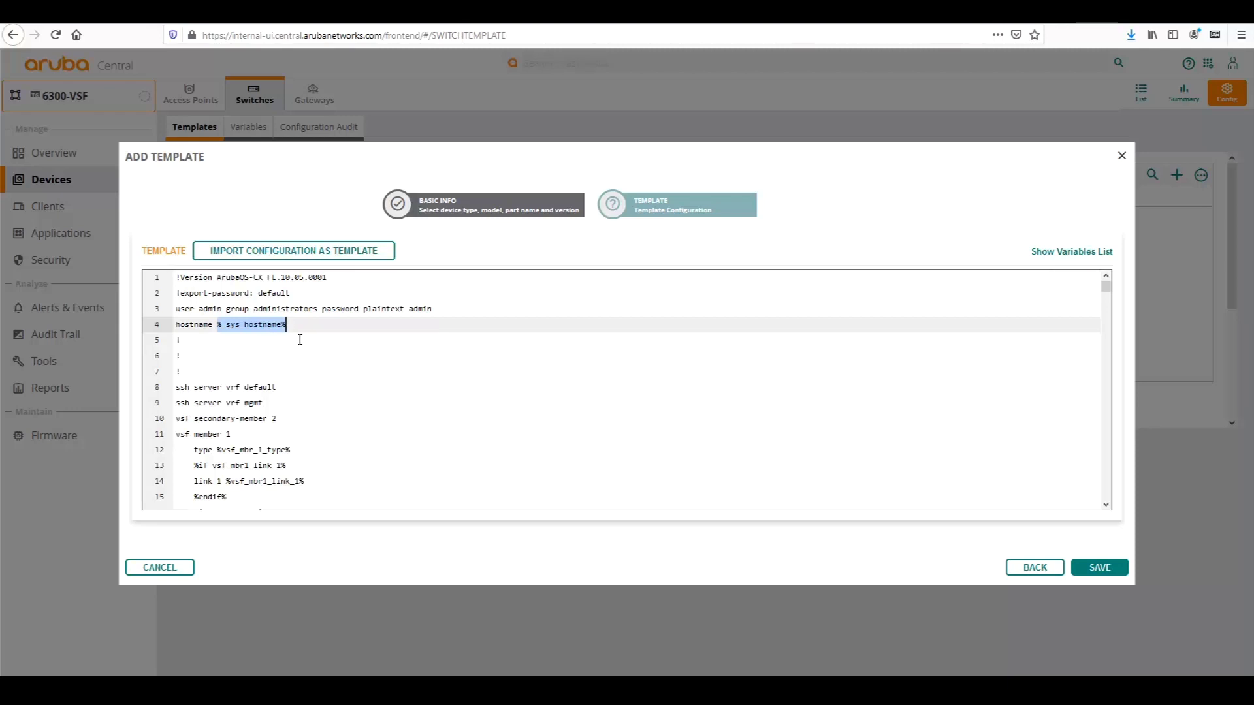
pyautogui.scroll(-2, 300, 339)
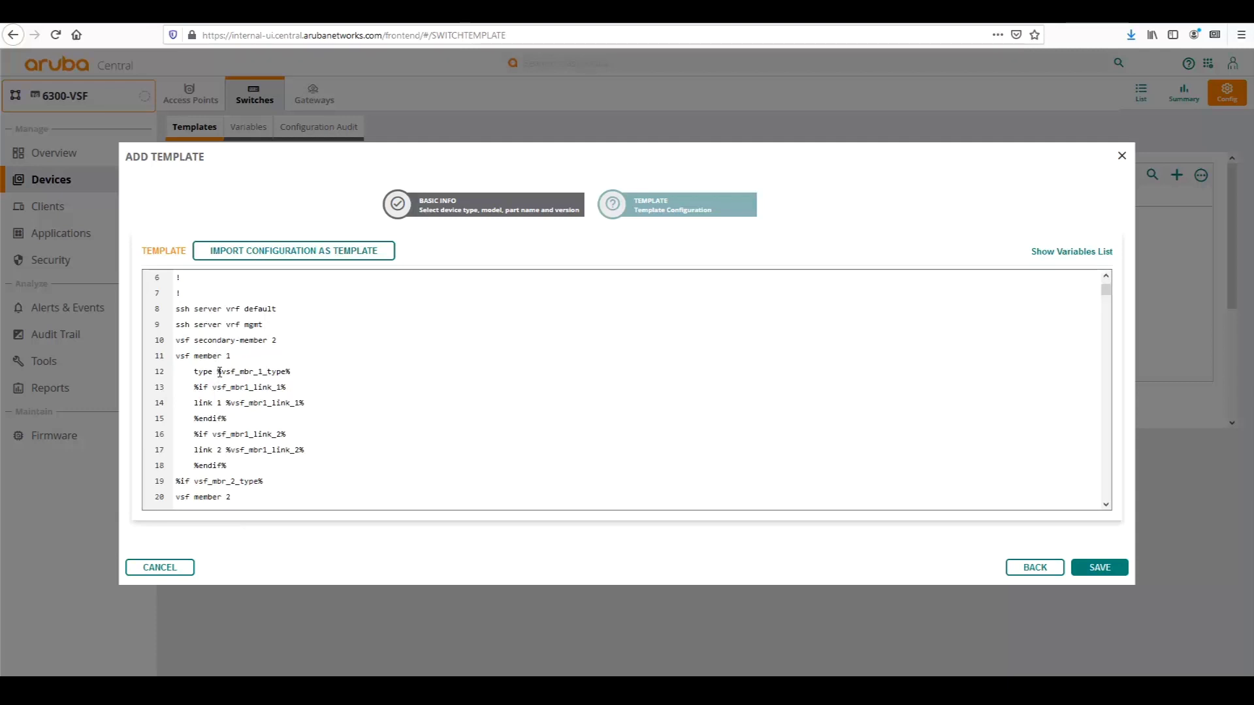
pyautogui.moveTo(217, 371); pyautogui.dragTo(289, 372)
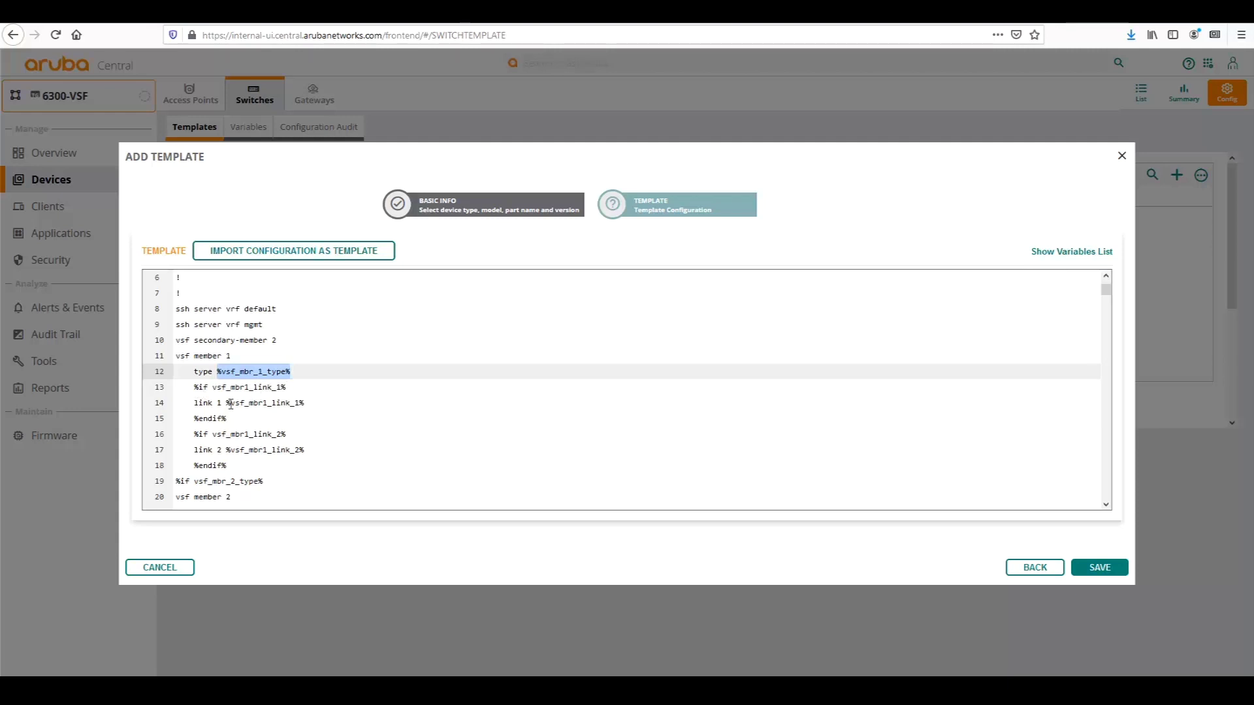
pyautogui.moveTo(194, 402); pyautogui.dragTo(310, 403)
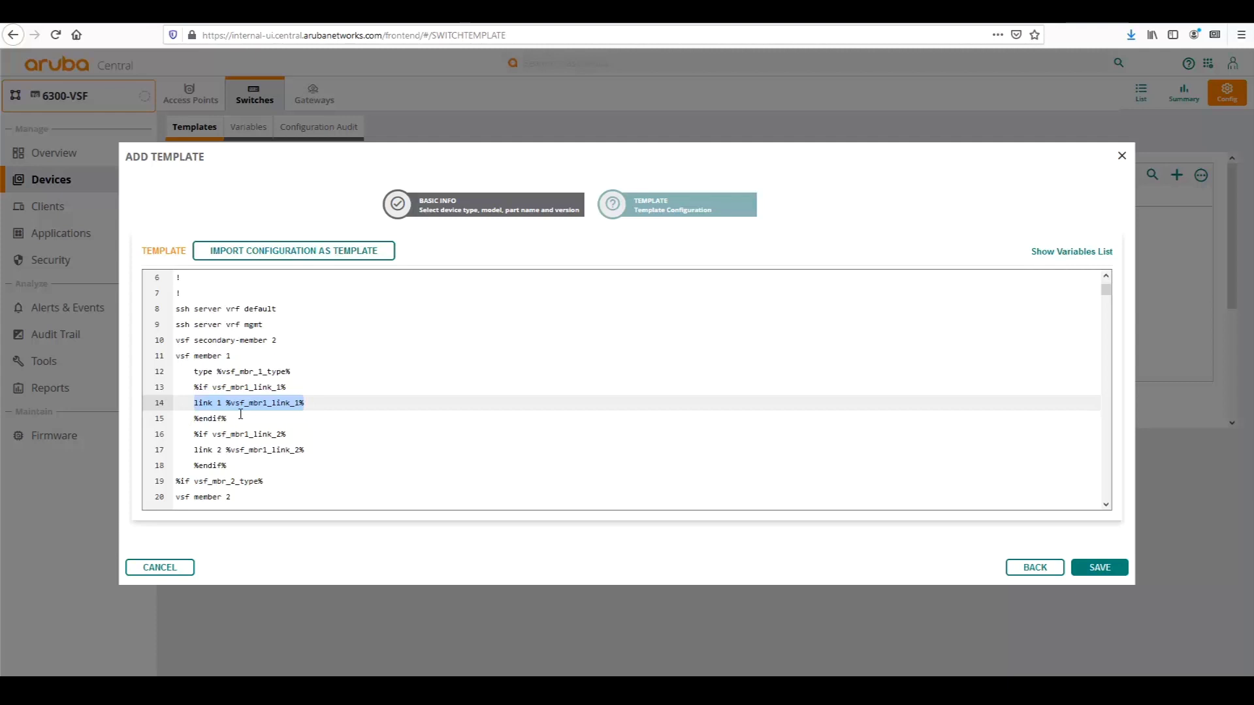
pyautogui.moveTo(190, 434); pyautogui.dragTo(288, 433)
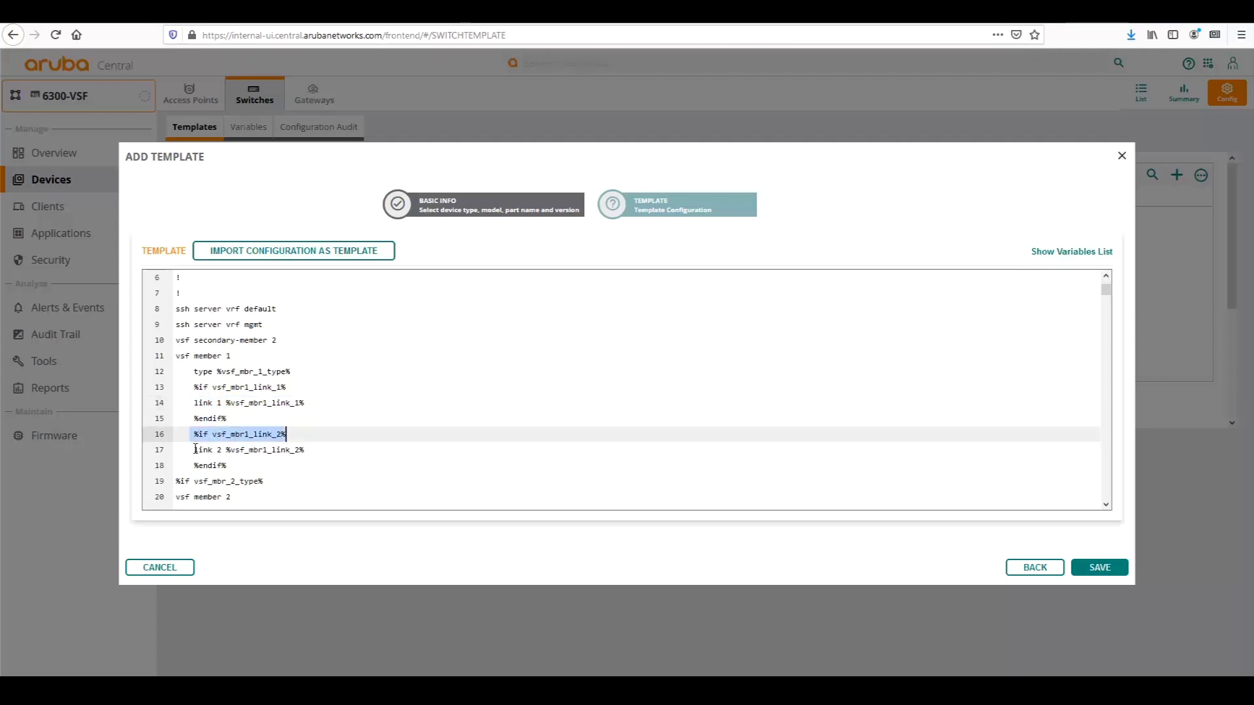
pyautogui.moveTo(194, 449); pyautogui.dragTo(304, 449)
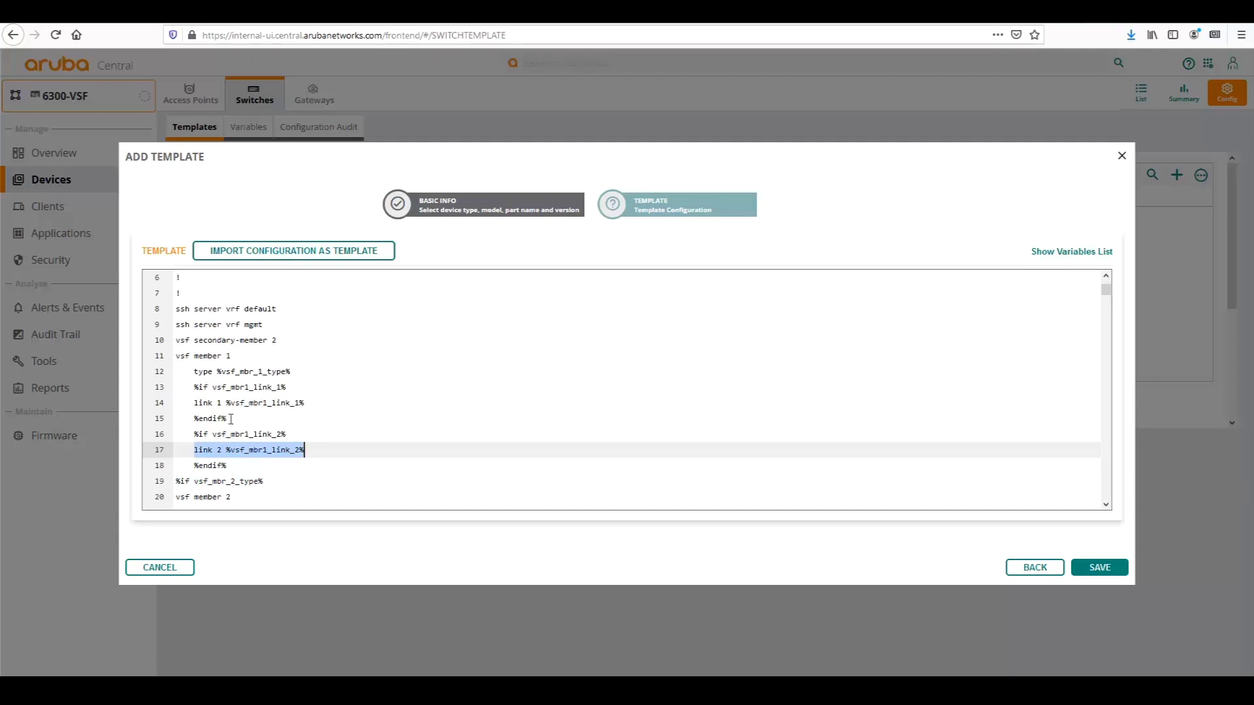
pyautogui.moveTo(230, 419); pyautogui.dragTo(177, 375)
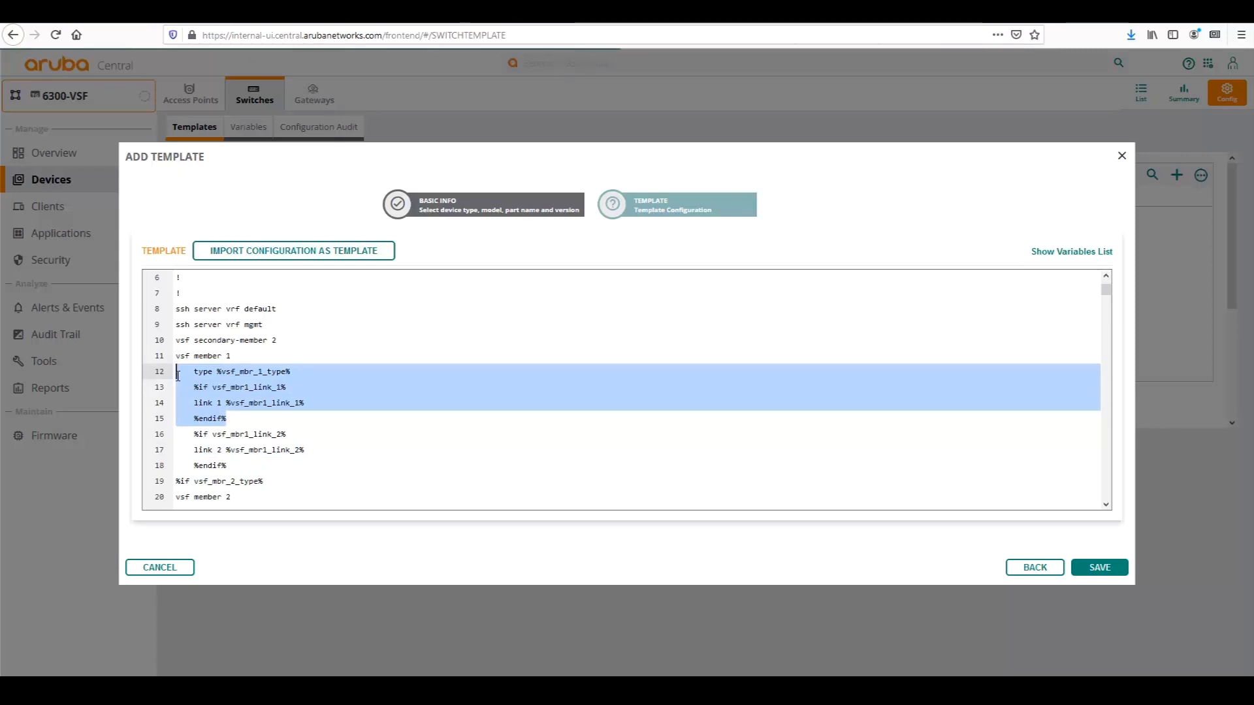
pyautogui.scroll(-3, 256, 375)
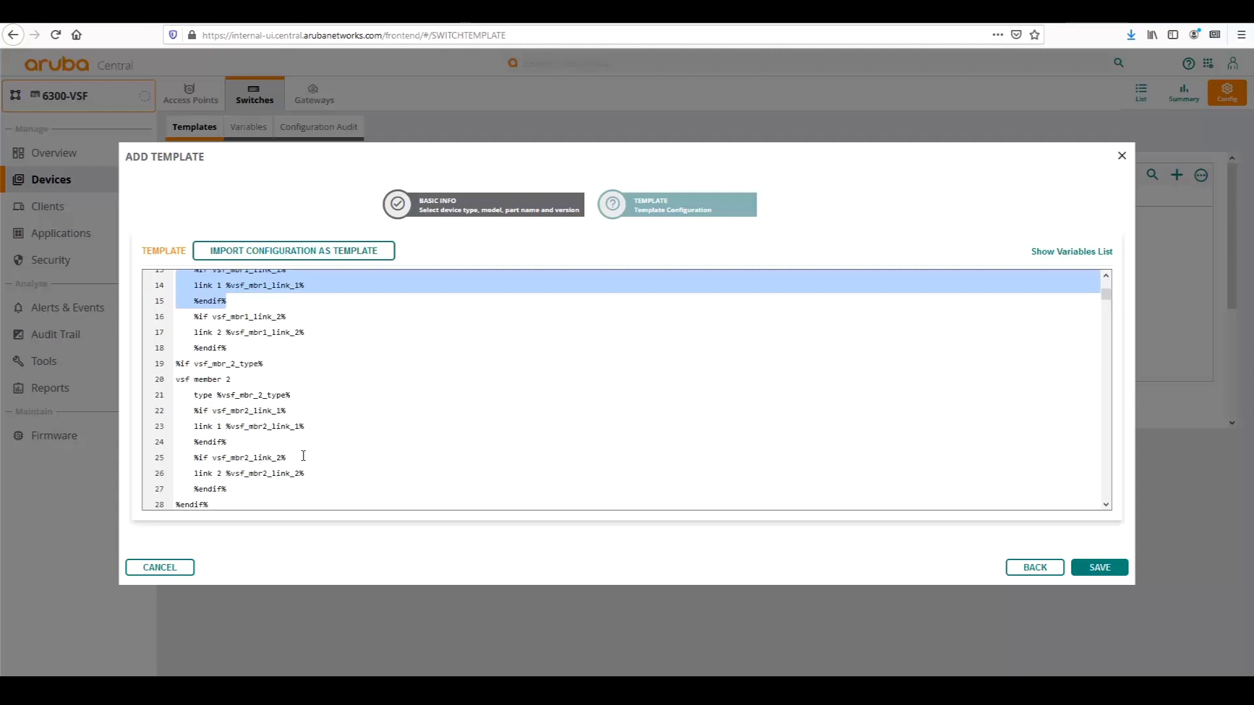
pyautogui.click(450, 392)
pyautogui.scroll(-5, 448, 389)
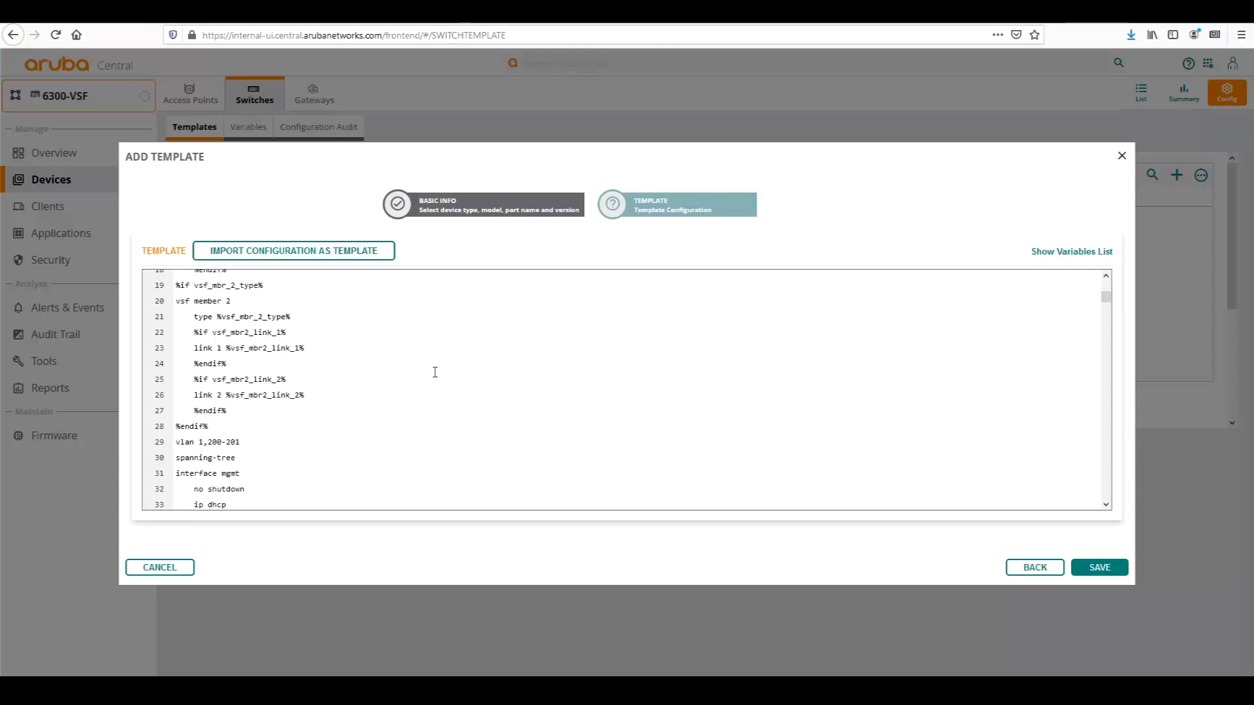
pyautogui.scroll(-2, 435, 372)
pyautogui.scroll(4, 434, 372)
# Save the 6300-VSF template and check the Configuration Audit for template errors.
pyautogui.click(1094, 568)
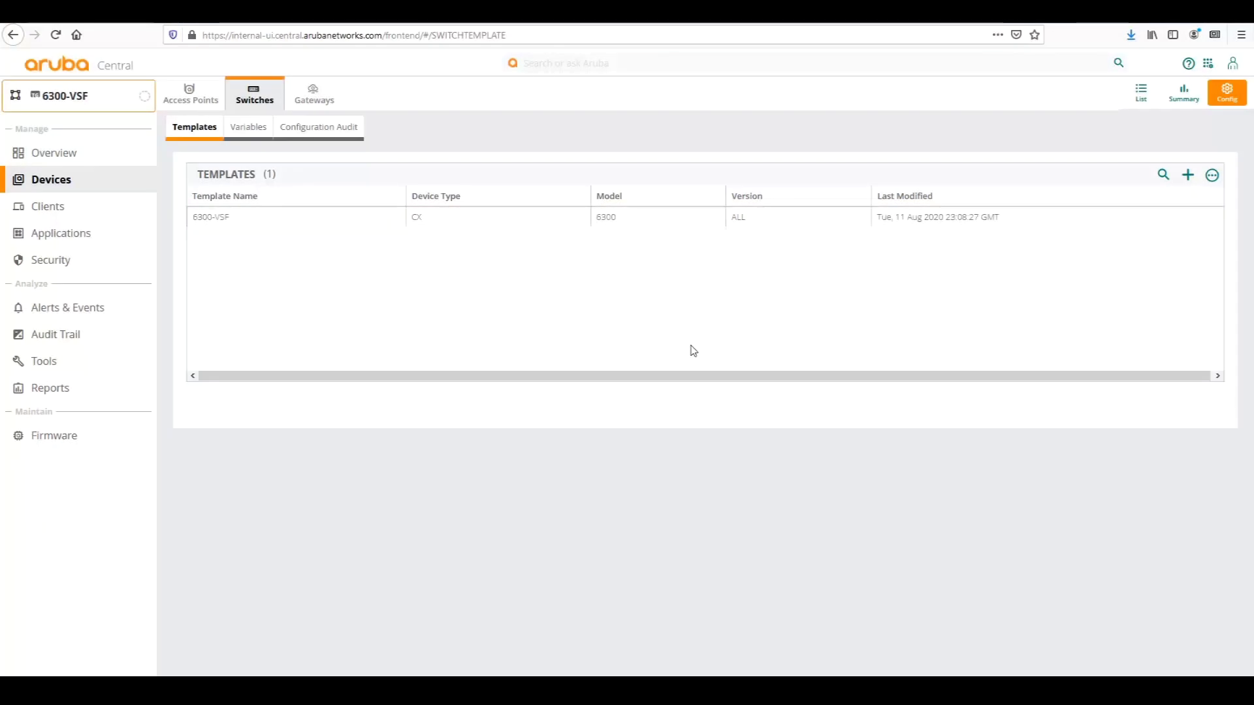
pyautogui.click(302, 132)
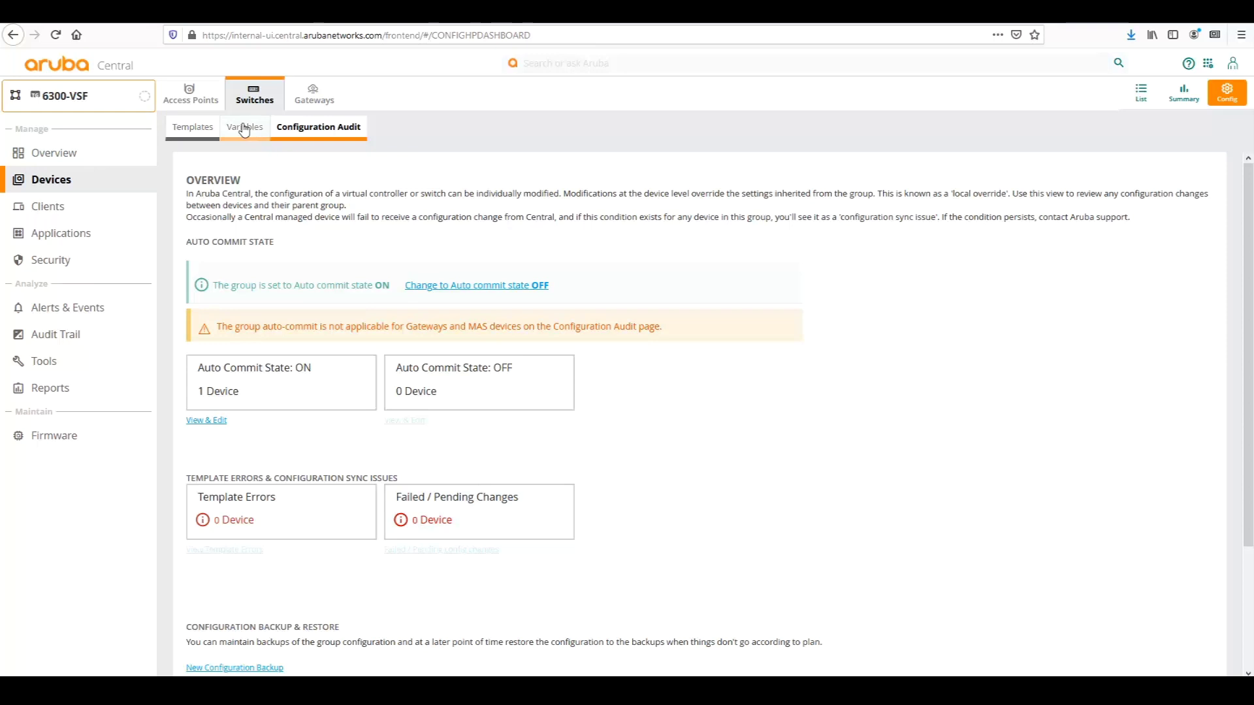
pyautogui.click(199, 134)
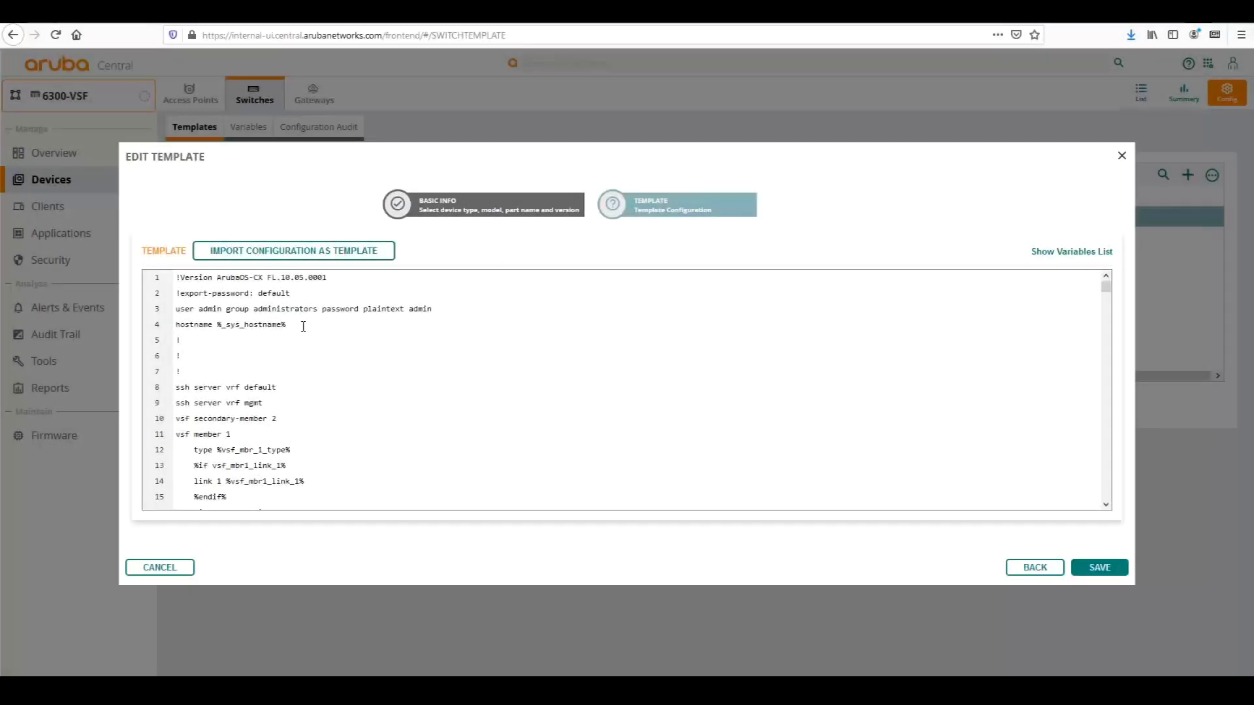
# Delete the trailing % so line 4 reads hostname %_sys_hostname, and save the 6300-VSF template.
pyautogui.click(303, 326)
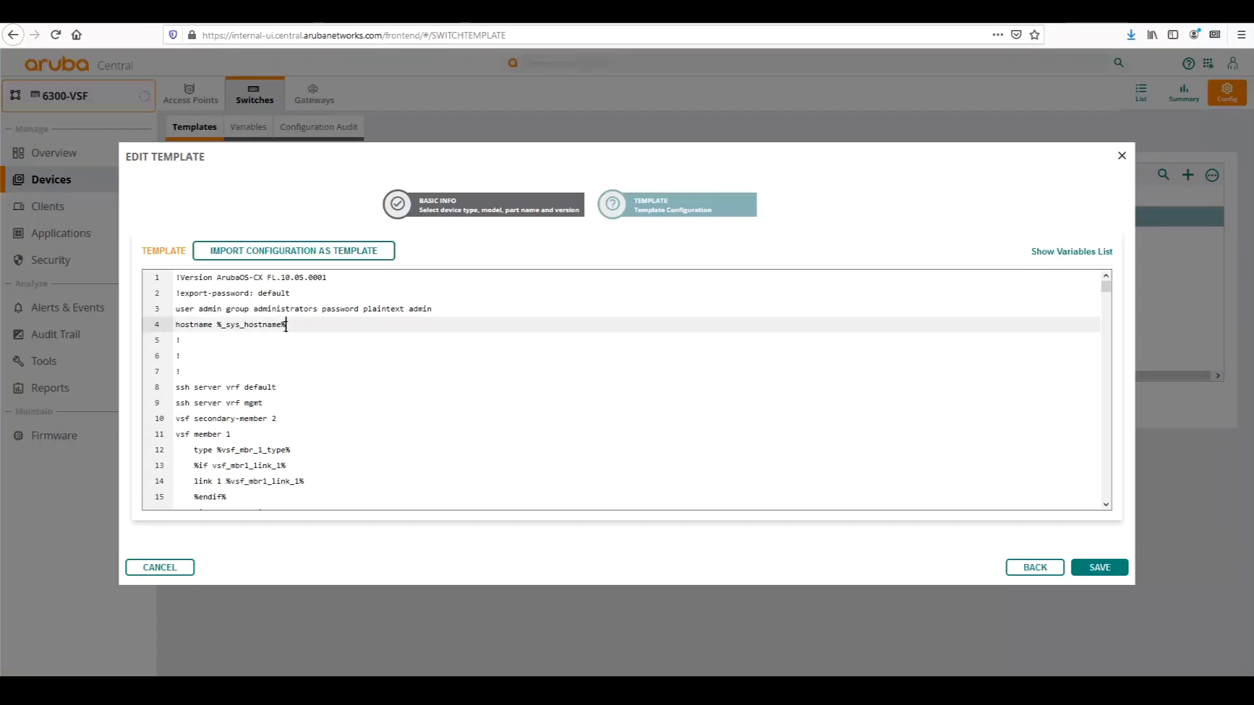
pyautogui.moveTo(286, 327)
pyautogui.mouseDown()
pyautogui.moveTo(218, 329)
pyautogui.moveTo(280, 327)
pyautogui.mouseUp()
pyautogui.click(288, 327)
pyautogui.press('BackSpace')
pyautogui.click(1086, 571)
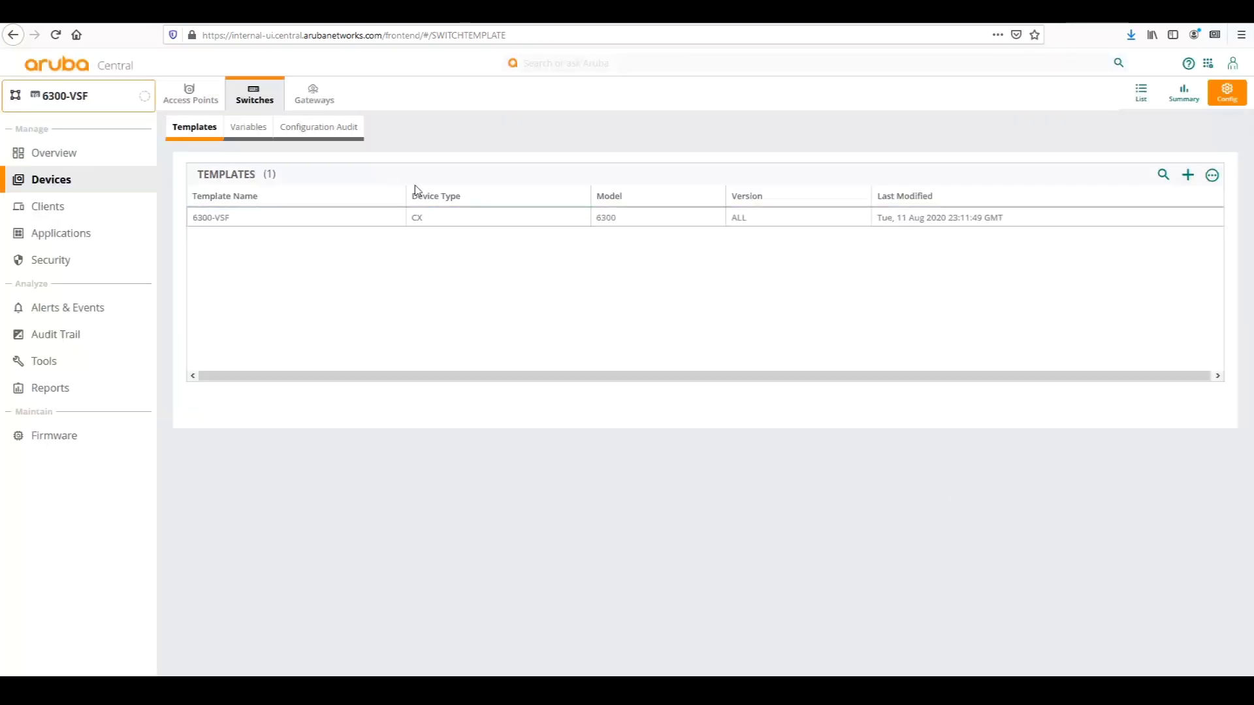
# Open the Configuration Audit and reload the page to show 1 device with failed/pending changes.
pyautogui.click(284, 130)
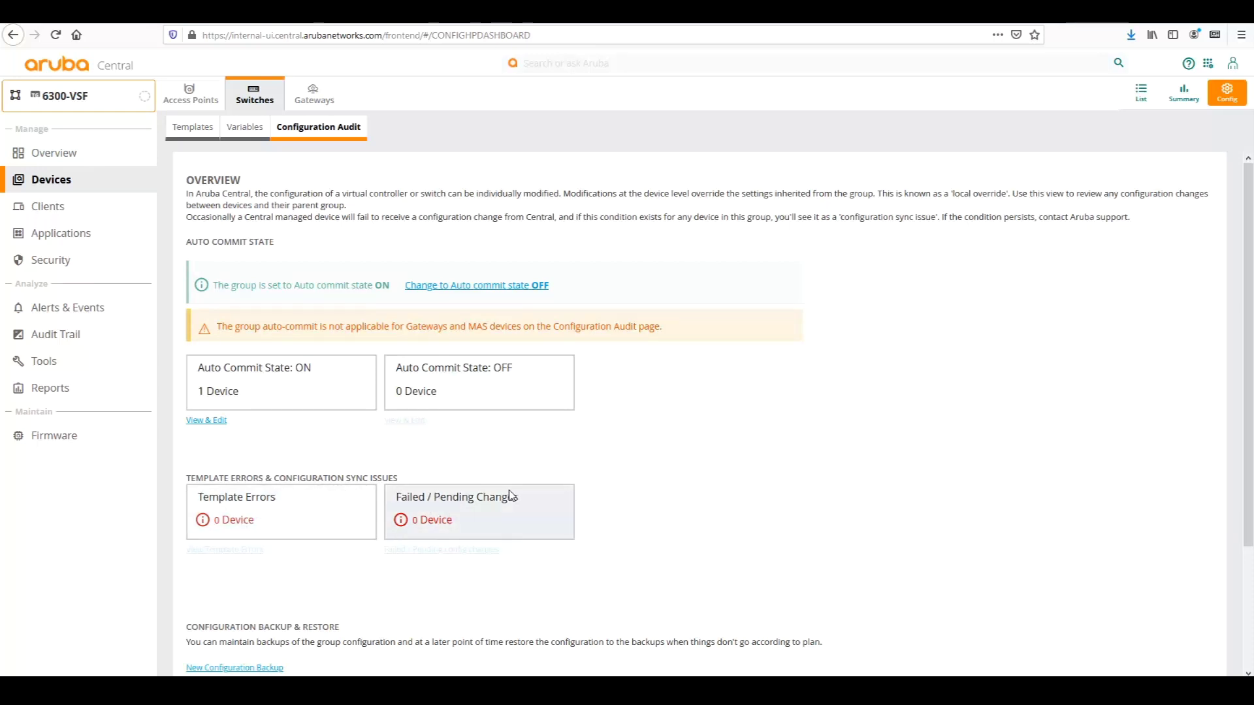
pyautogui.click(55, 35)
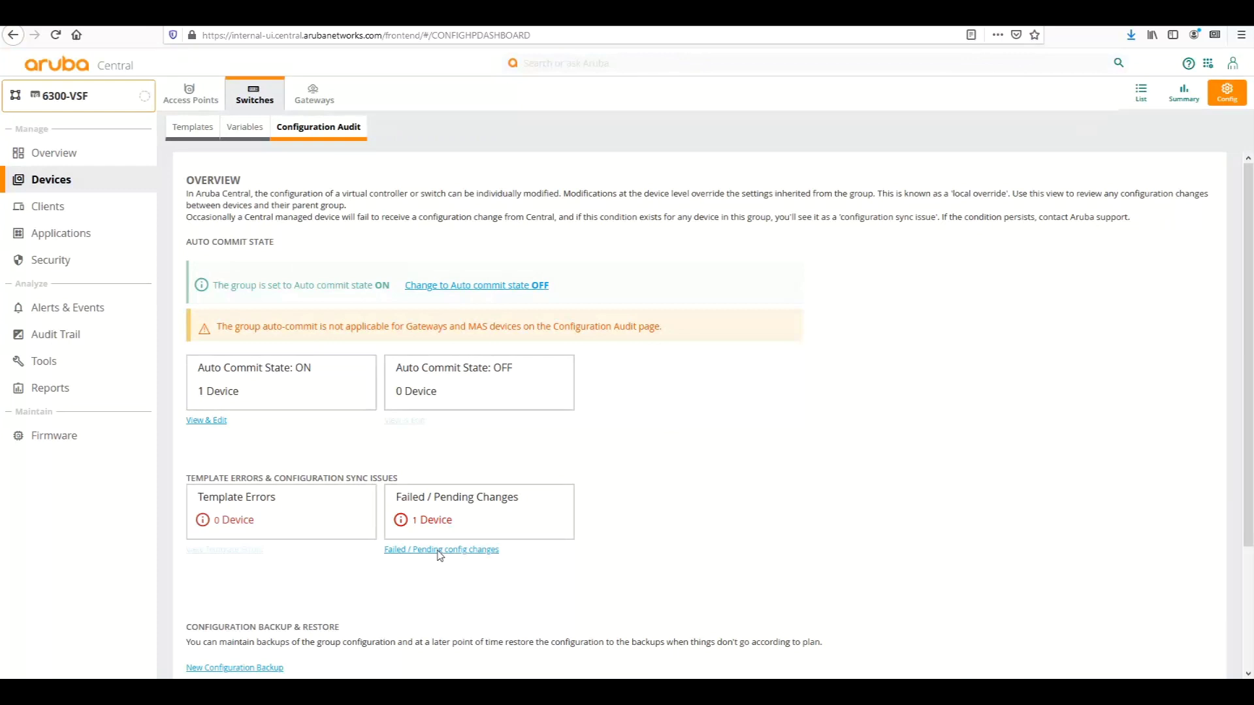
pyautogui.click(436, 521)
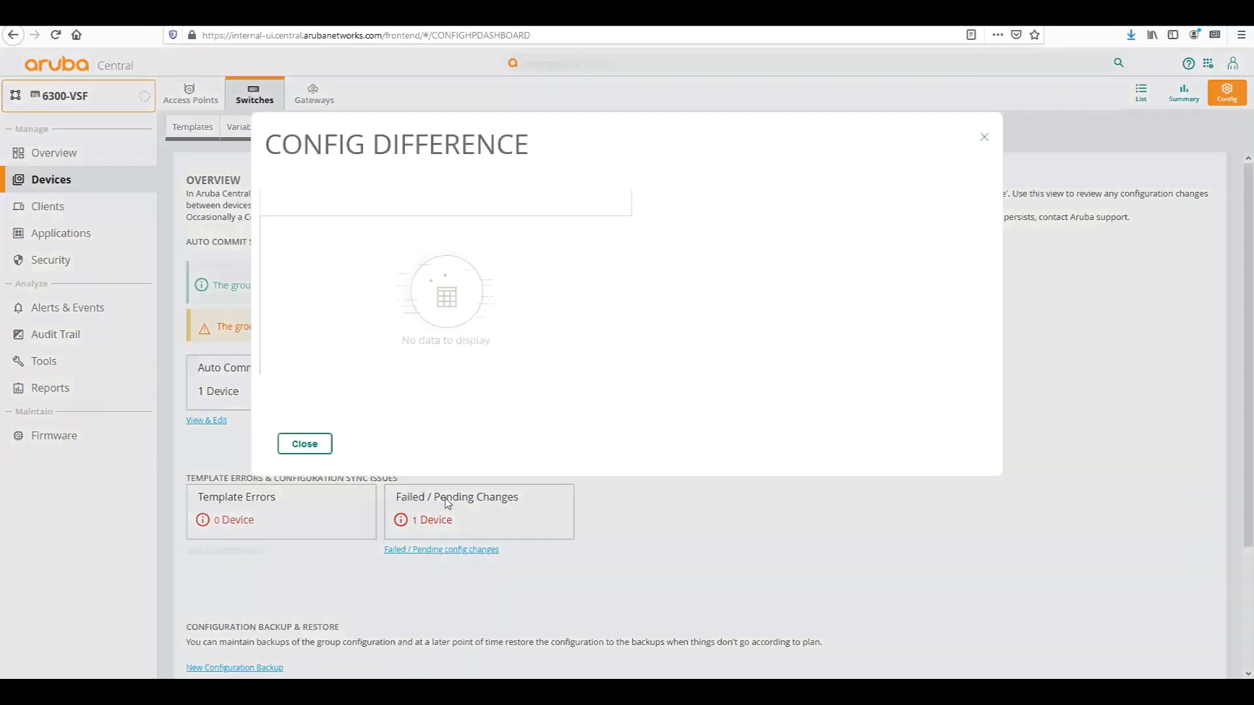
pyautogui.click(503, 262)
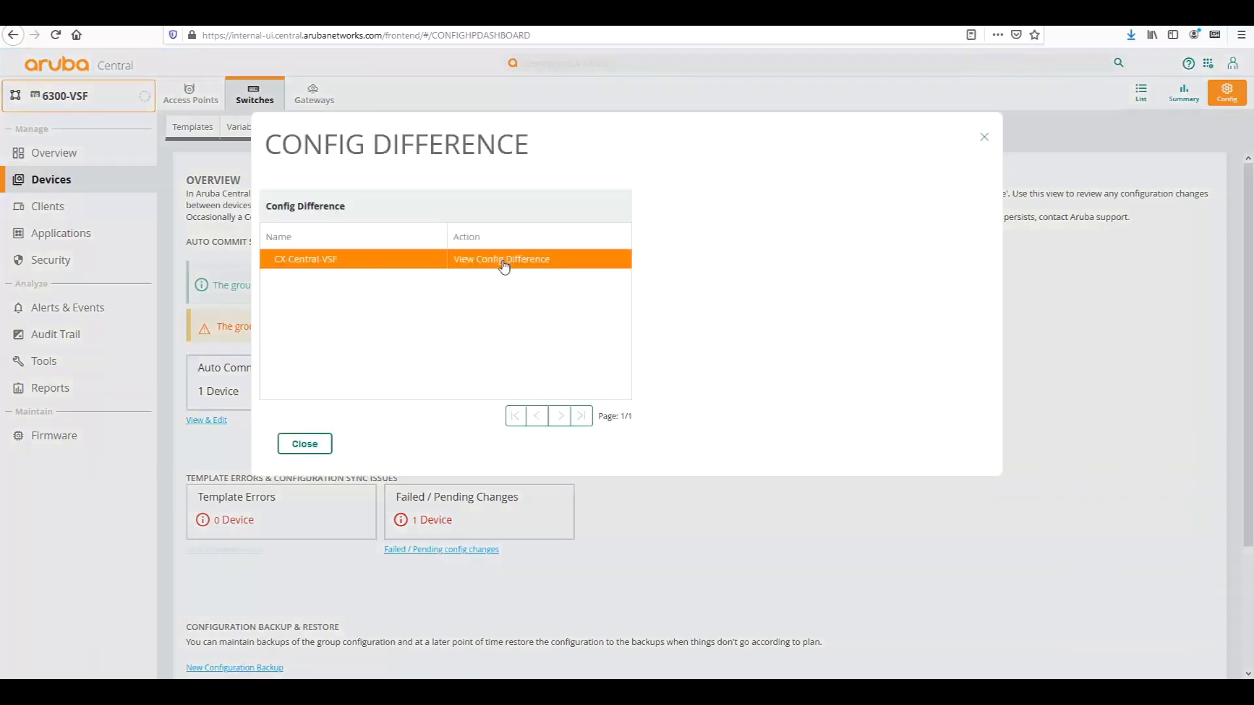
pyautogui.click(504, 262)
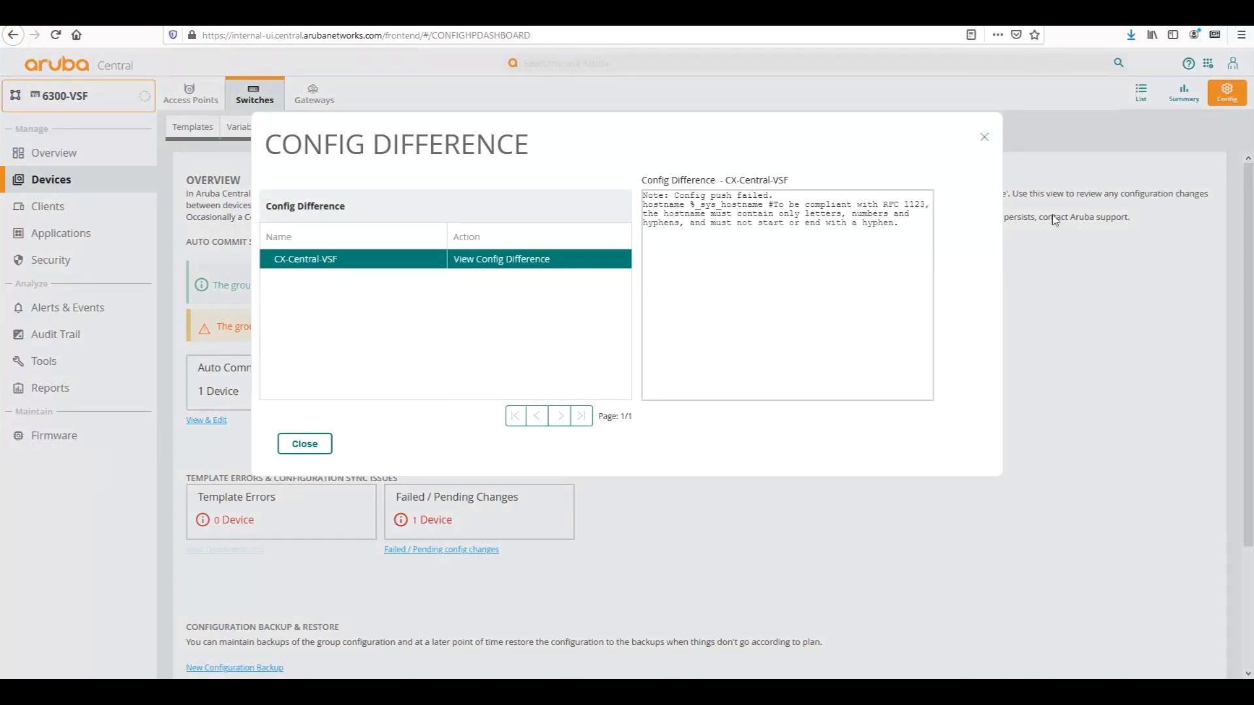
pyautogui.moveTo(1055, 219); pyautogui.dragTo(1053, 210)
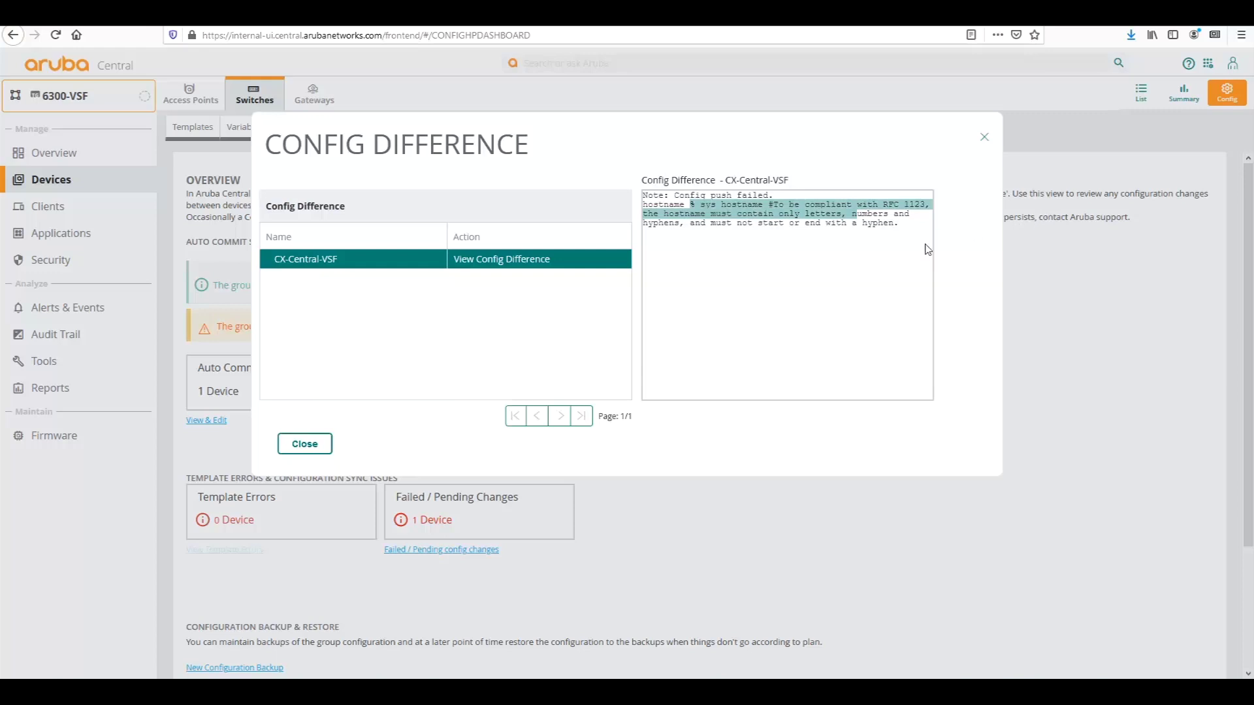
pyautogui.click(987, 142)
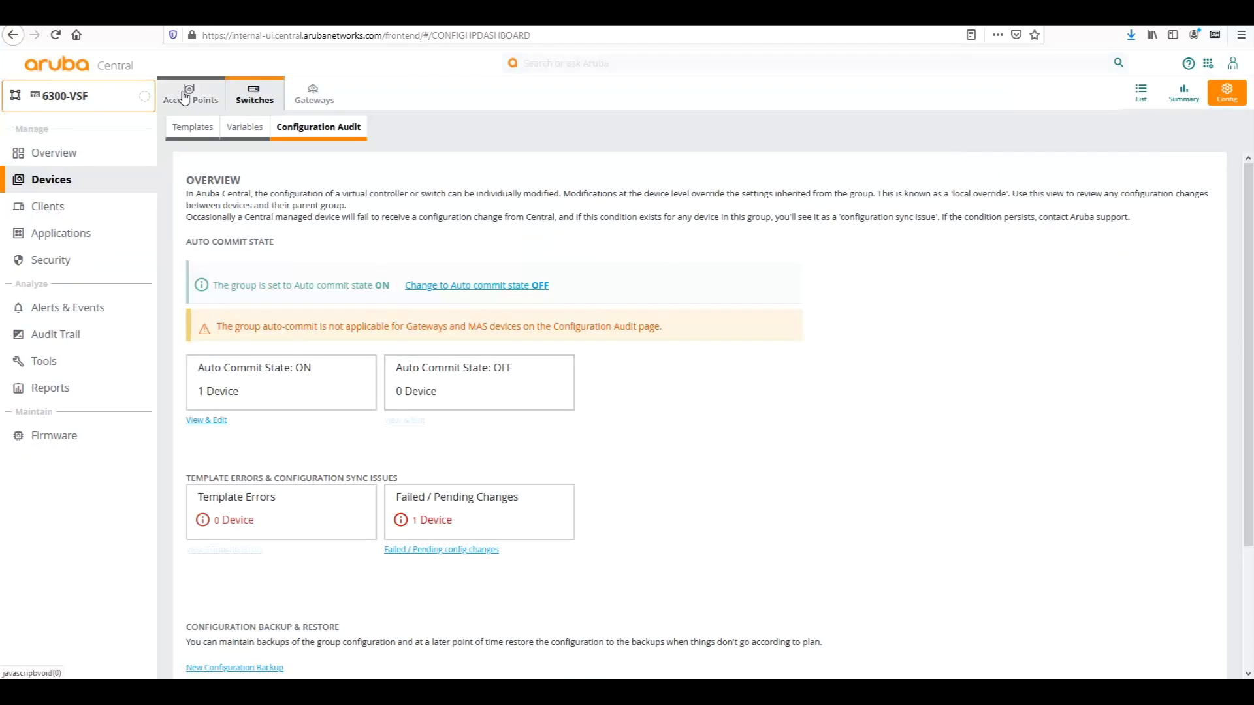
pyautogui.click(192, 131)
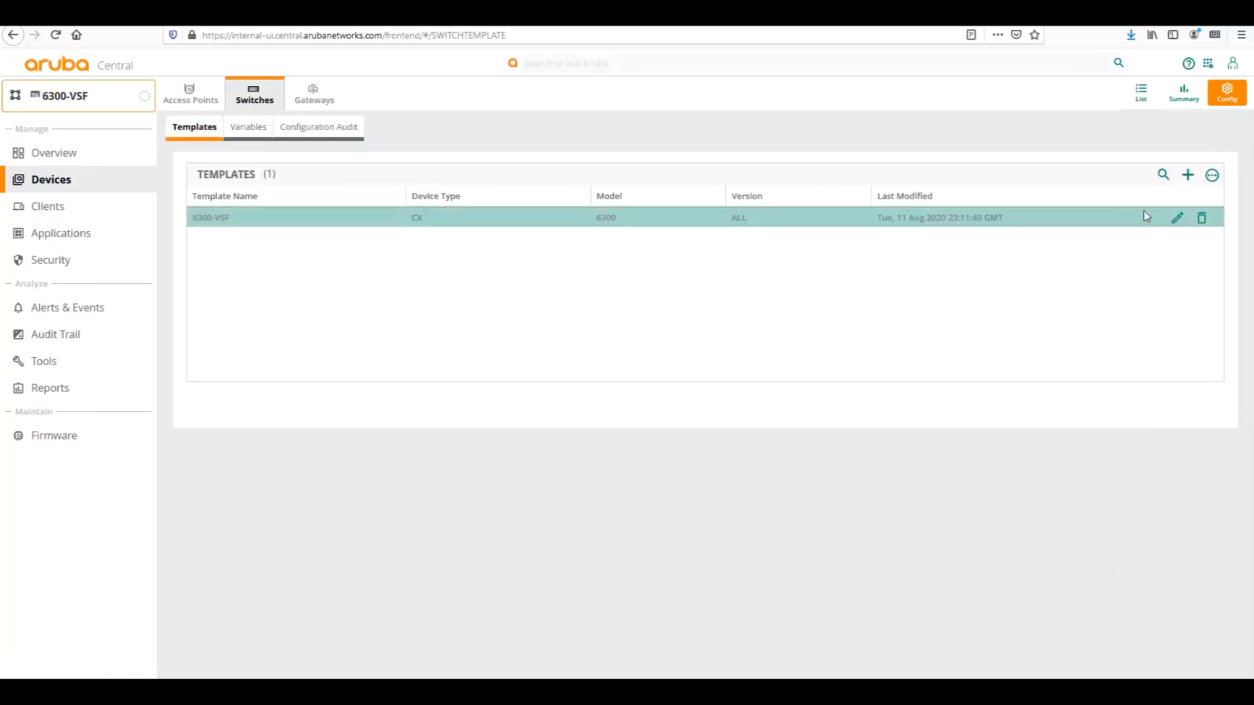
# Edit the 6300-VSF template, restore the hostname line to %_sys_hostname%, and save it.
pyautogui.click(1177, 218)
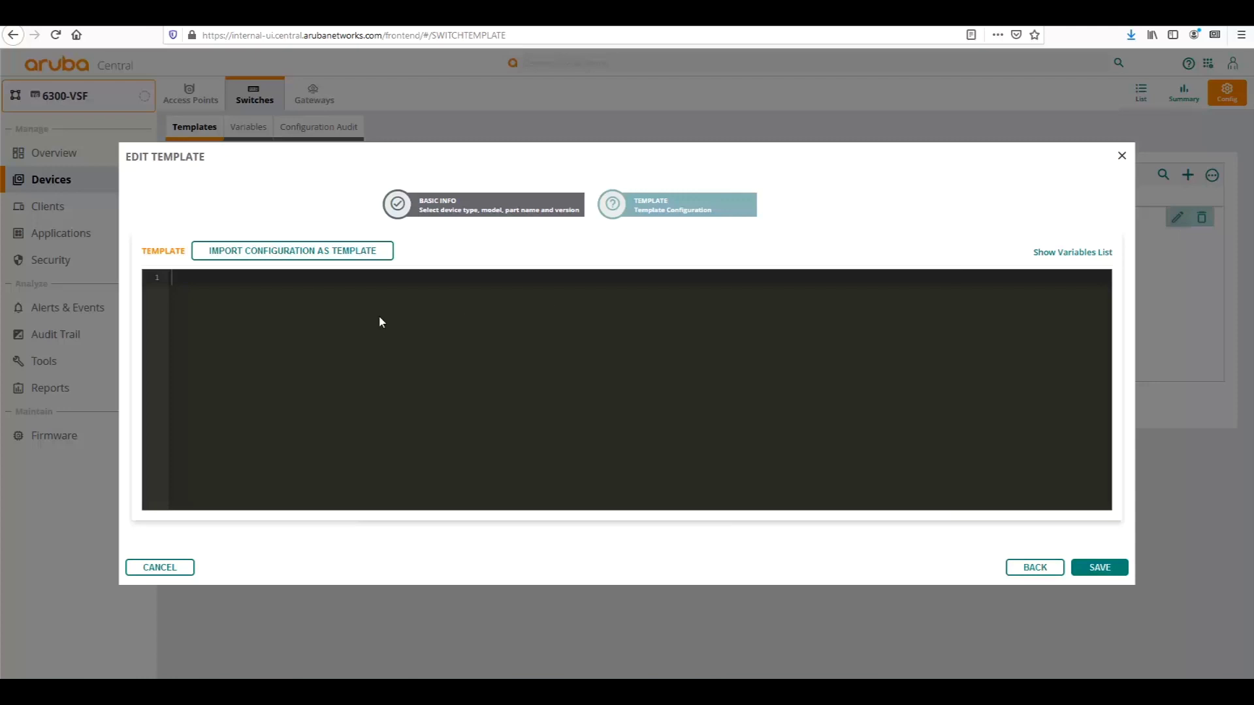
pyautogui.hotkey('ctrl', 'v')
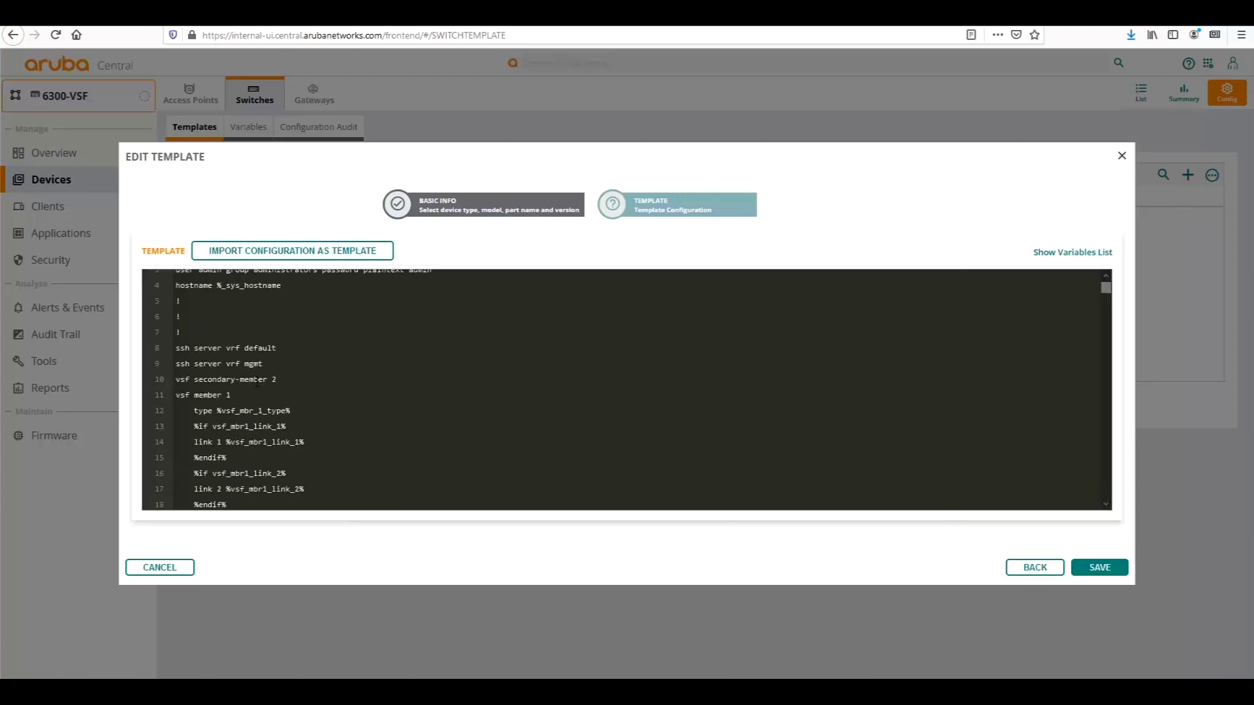
pyautogui.scroll(1, 257, 383)
pyautogui.click(289, 327)
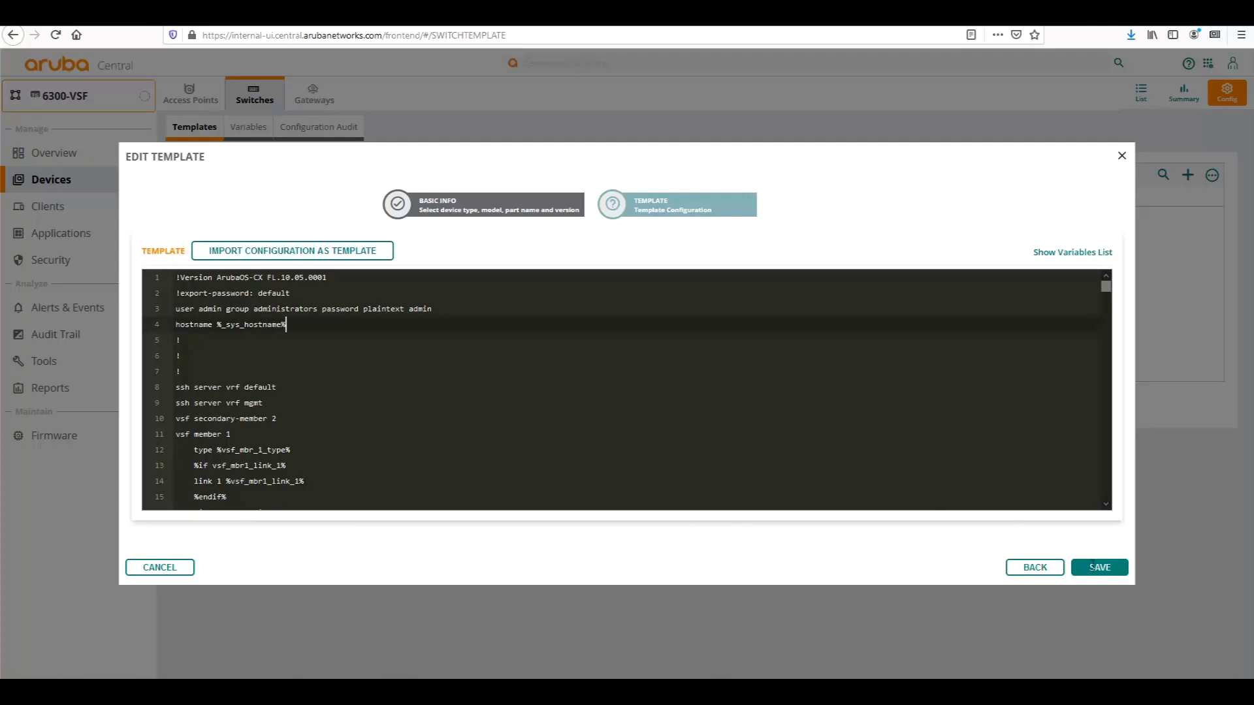
pyautogui.click(1094, 568)
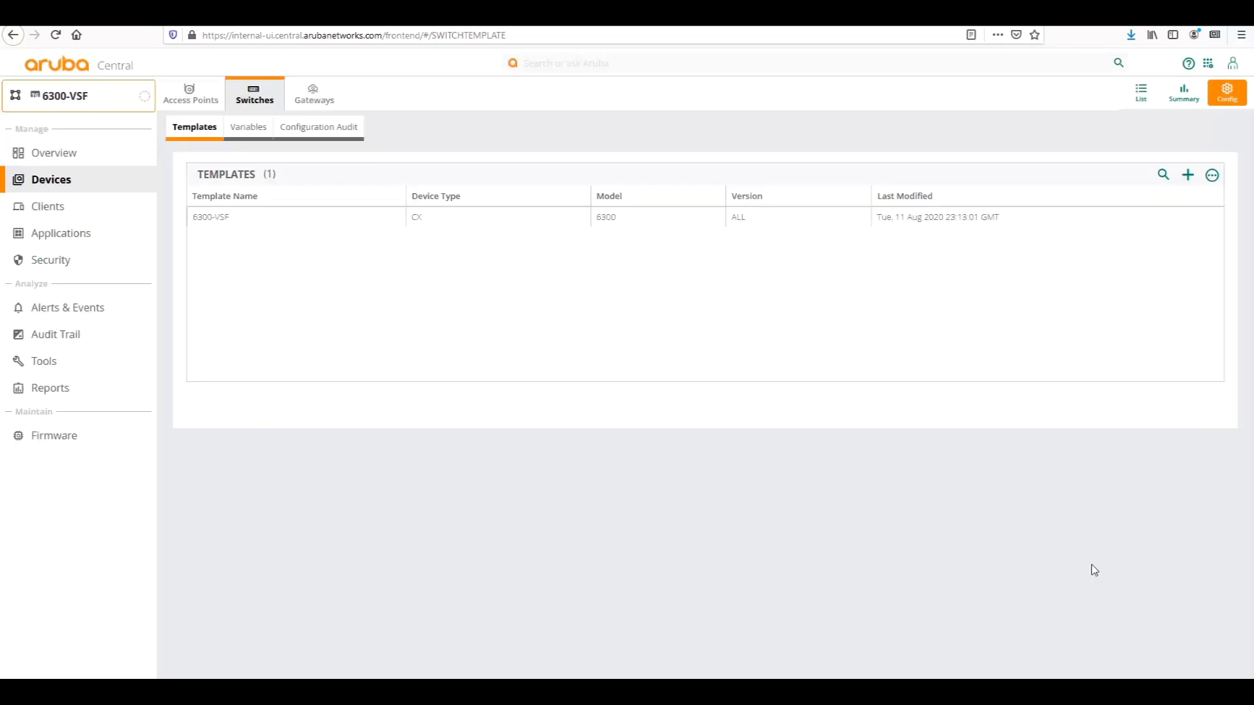
# Inspect CX-Central-VSF's pending config difference, then show the switch group's Variables list.
pyautogui.click(309, 134)
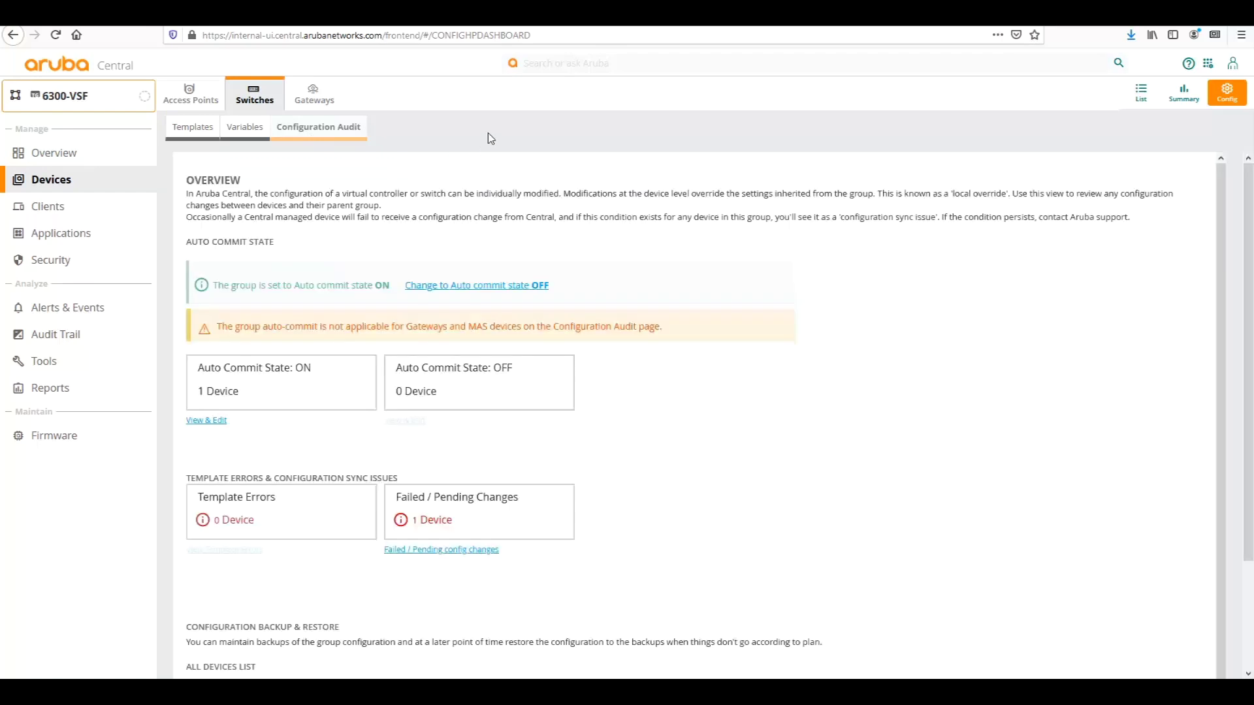
pyautogui.click(432, 550)
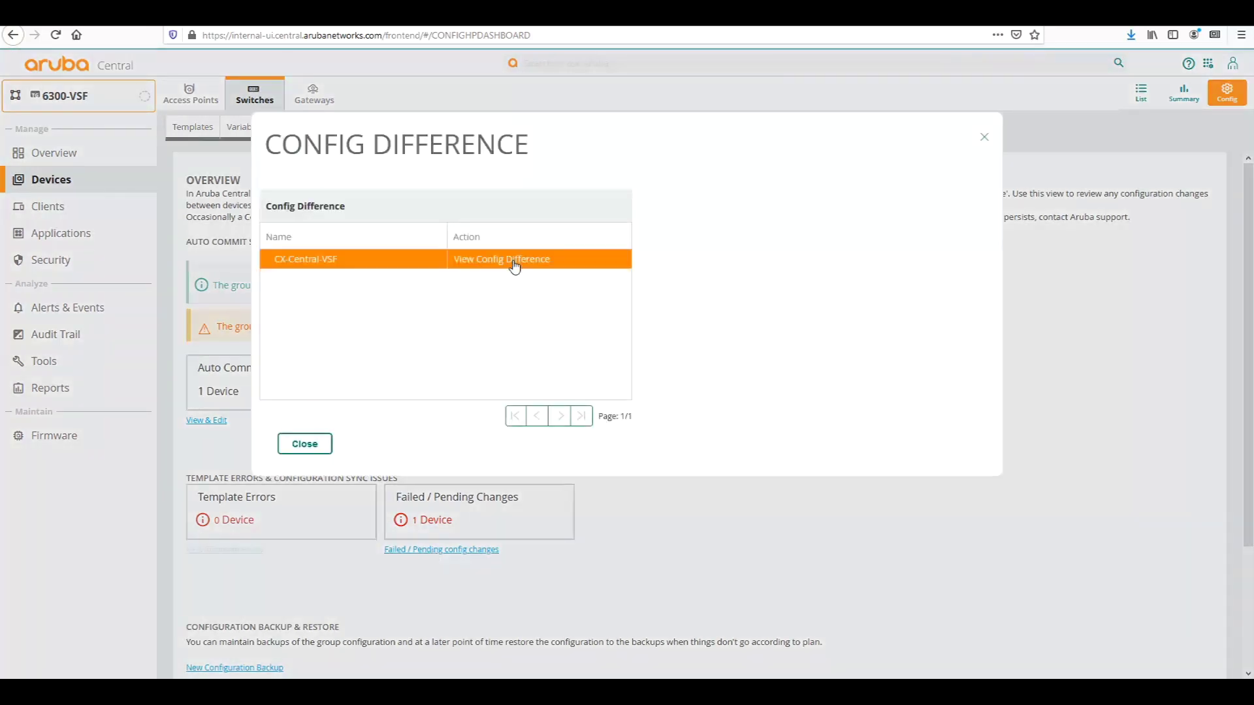
pyautogui.click(514, 265)
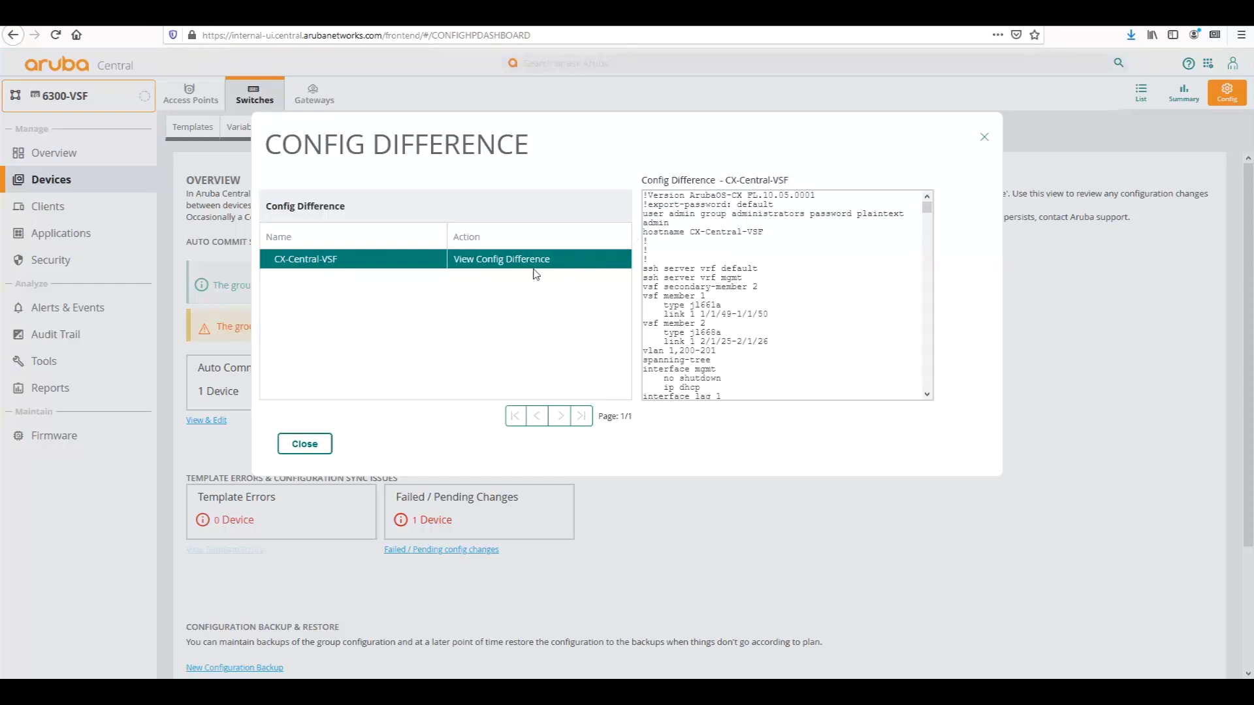
pyautogui.click(983, 138)
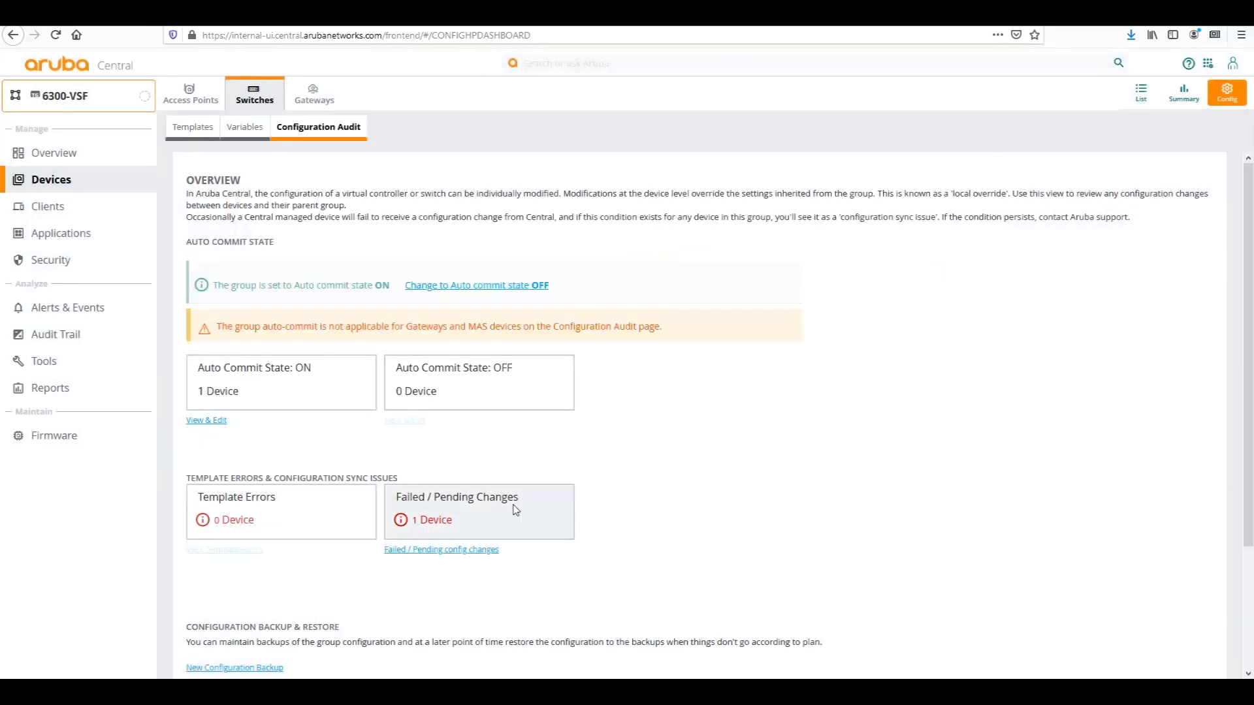
pyautogui.click(479, 551)
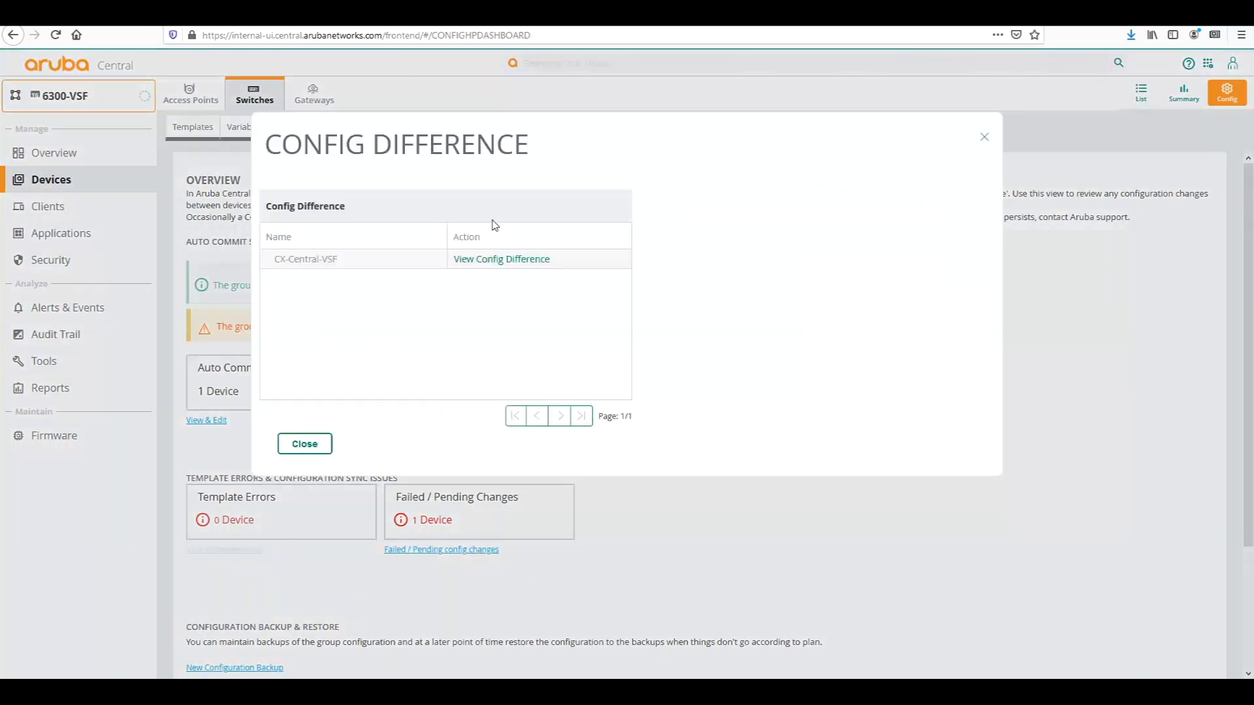
pyautogui.click(499, 264)
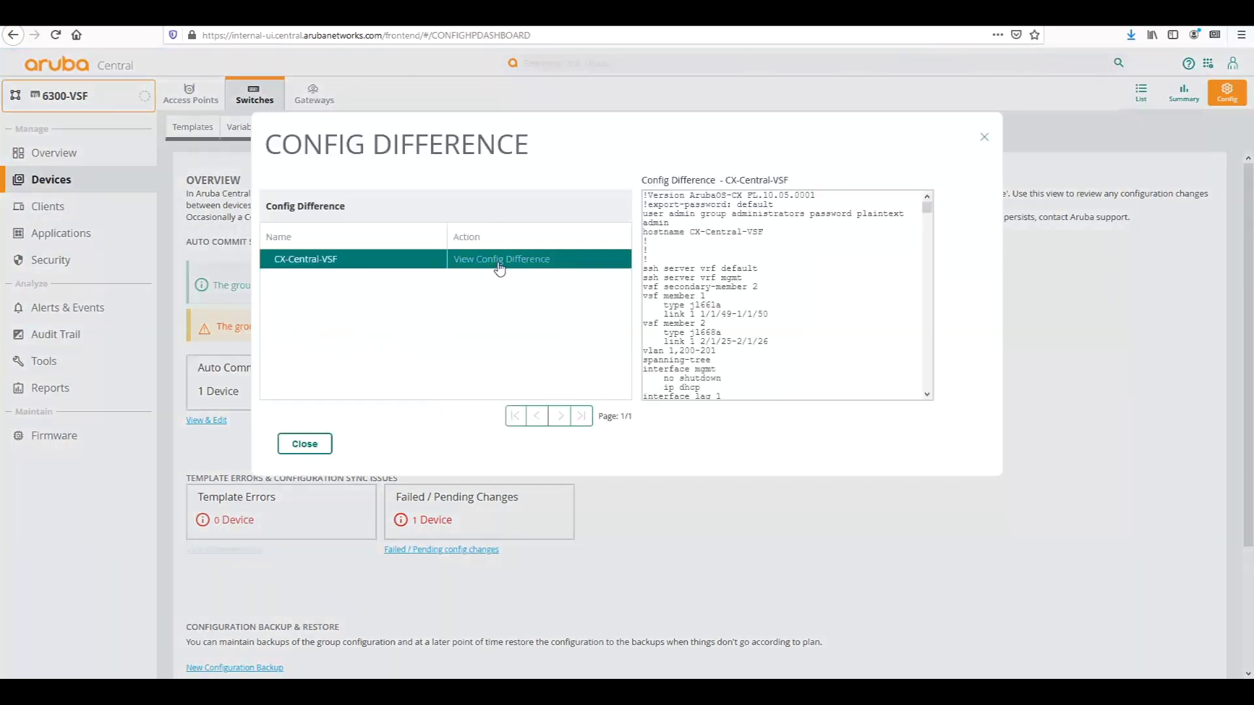
pyautogui.click(984, 137)
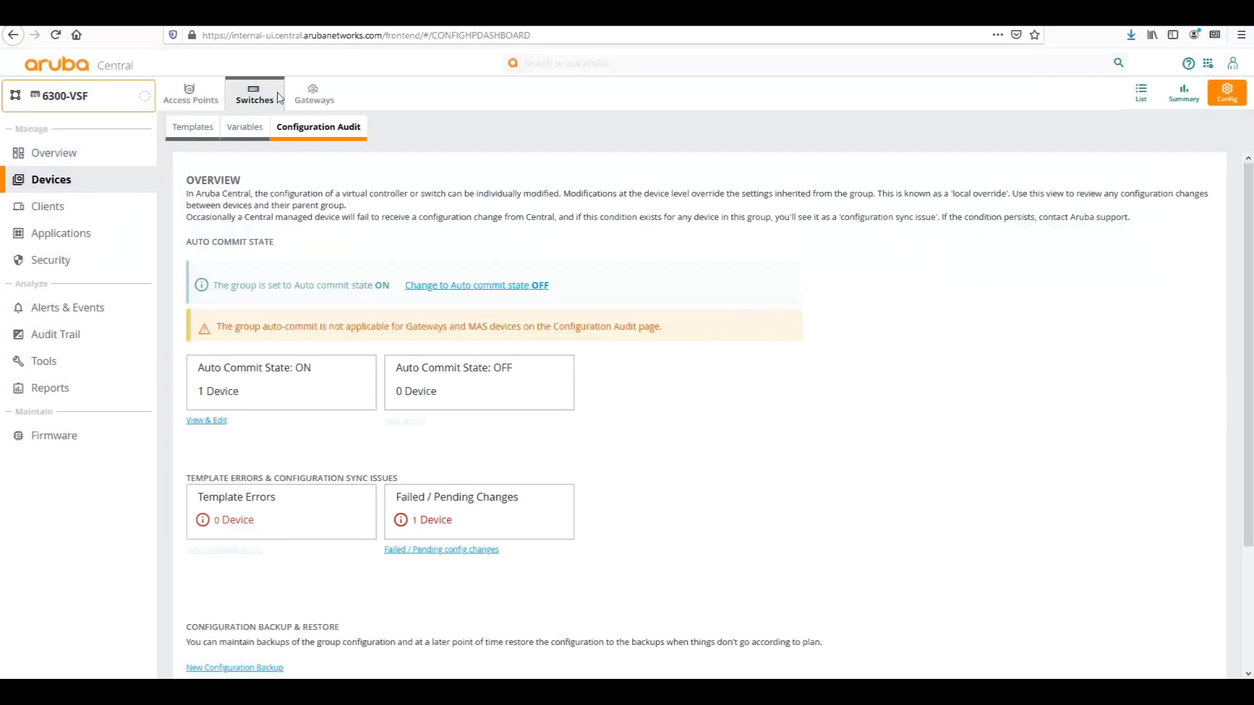
pyautogui.click(245, 136)
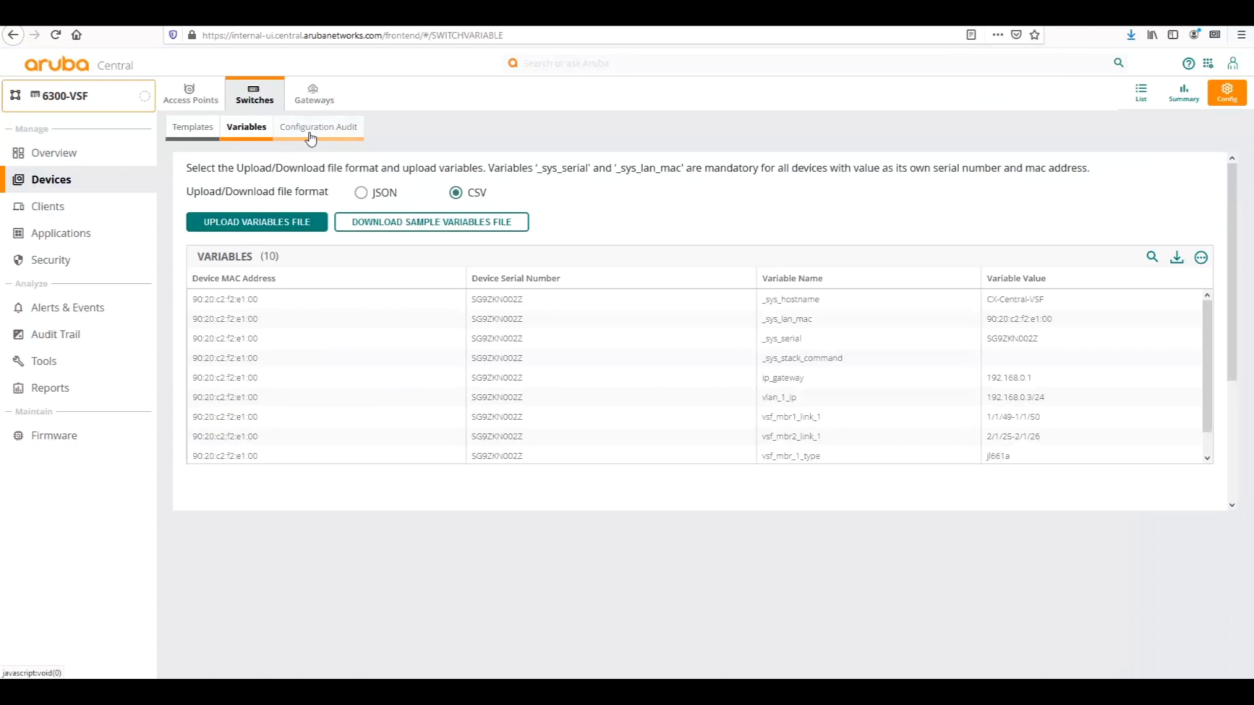
# Check the Configuration Audit shows 0 devices with failed/pending changes, then show switch Templates.
pyautogui.click(311, 136)
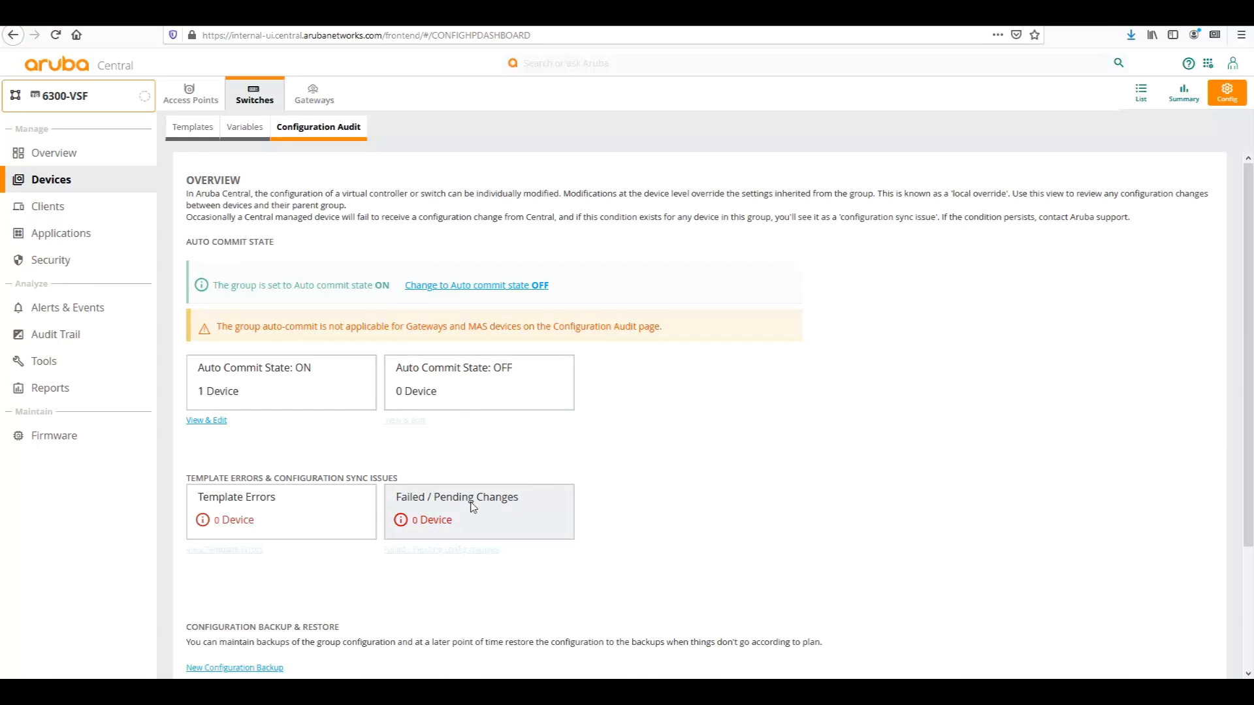
pyautogui.click(199, 129)
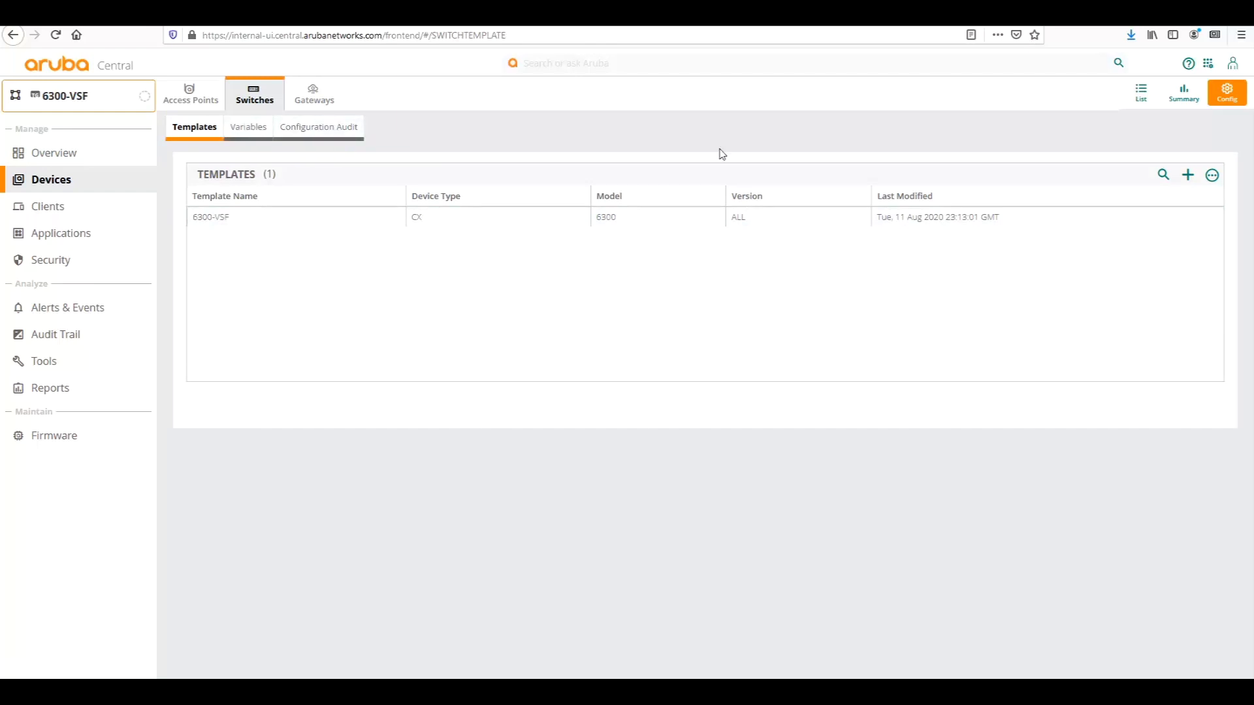
# Reopen the Configuration Audit to confirm 0 template errors and 0 failed/pending changes.
pyautogui.click(303, 139)
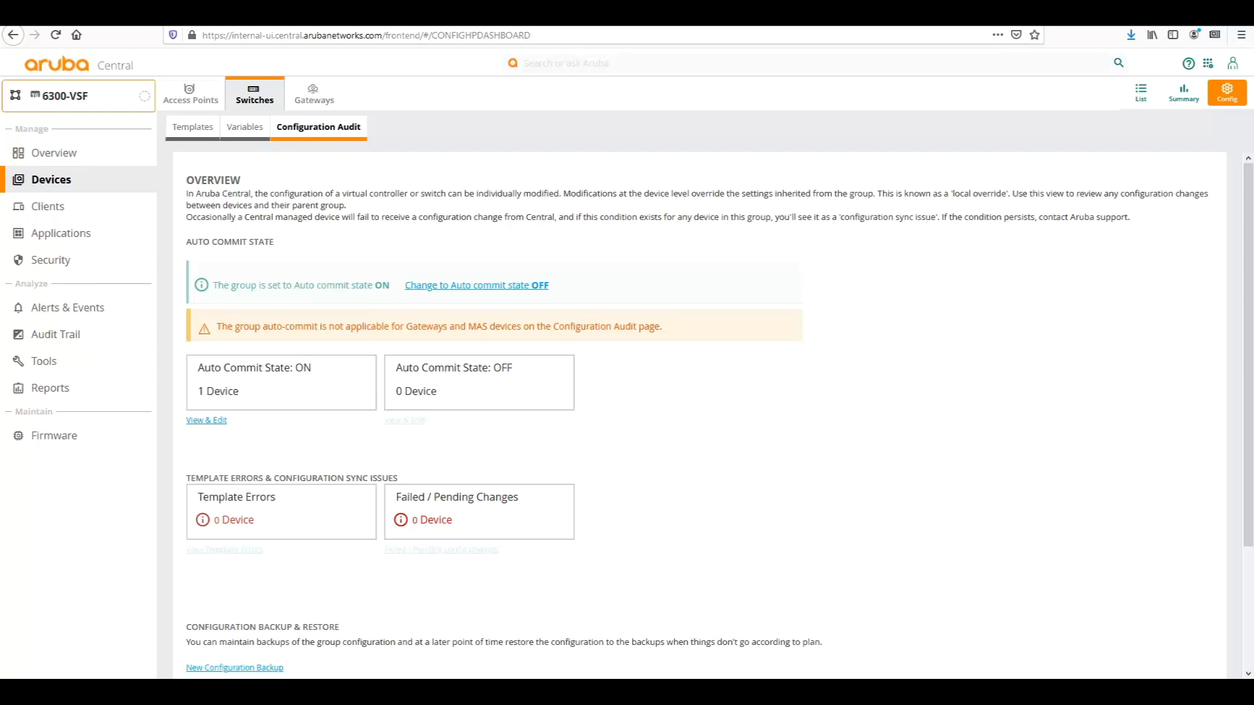
pyautogui.moveTo(721, 693)
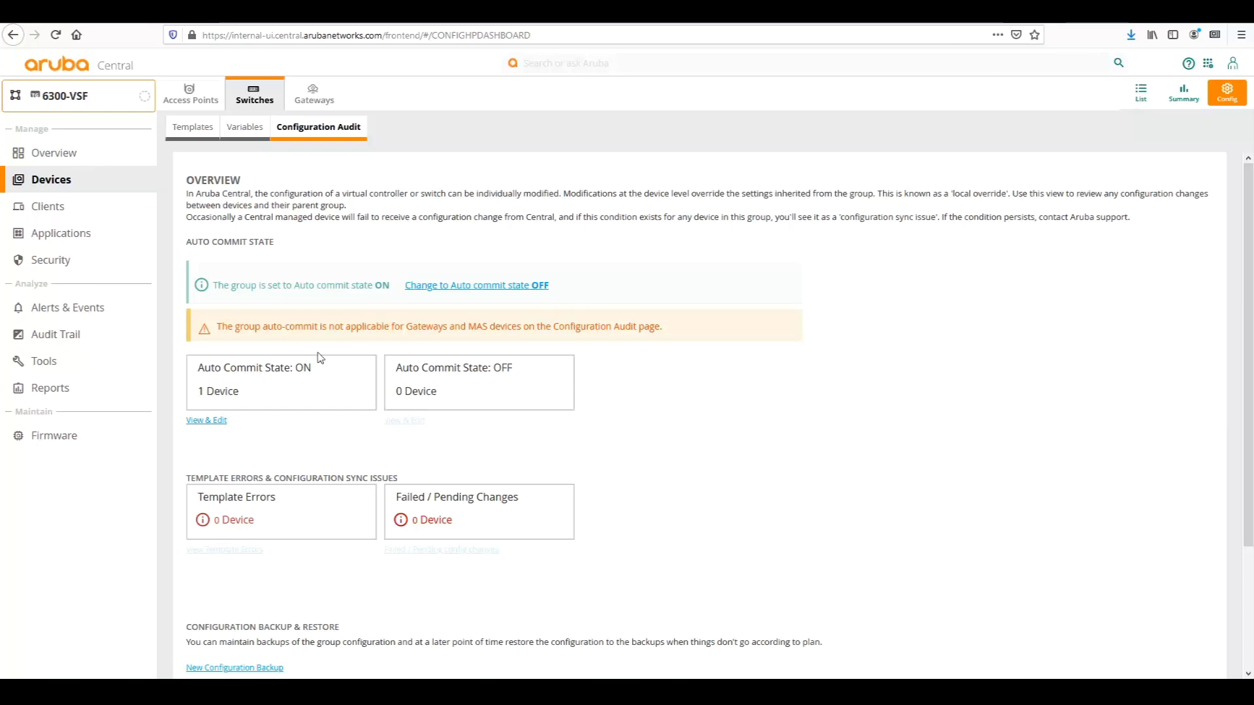
# Show the switch firmware list with CX-Central-VSF on 10.05.0010S and its compliance status.
pyautogui.click(35, 436)
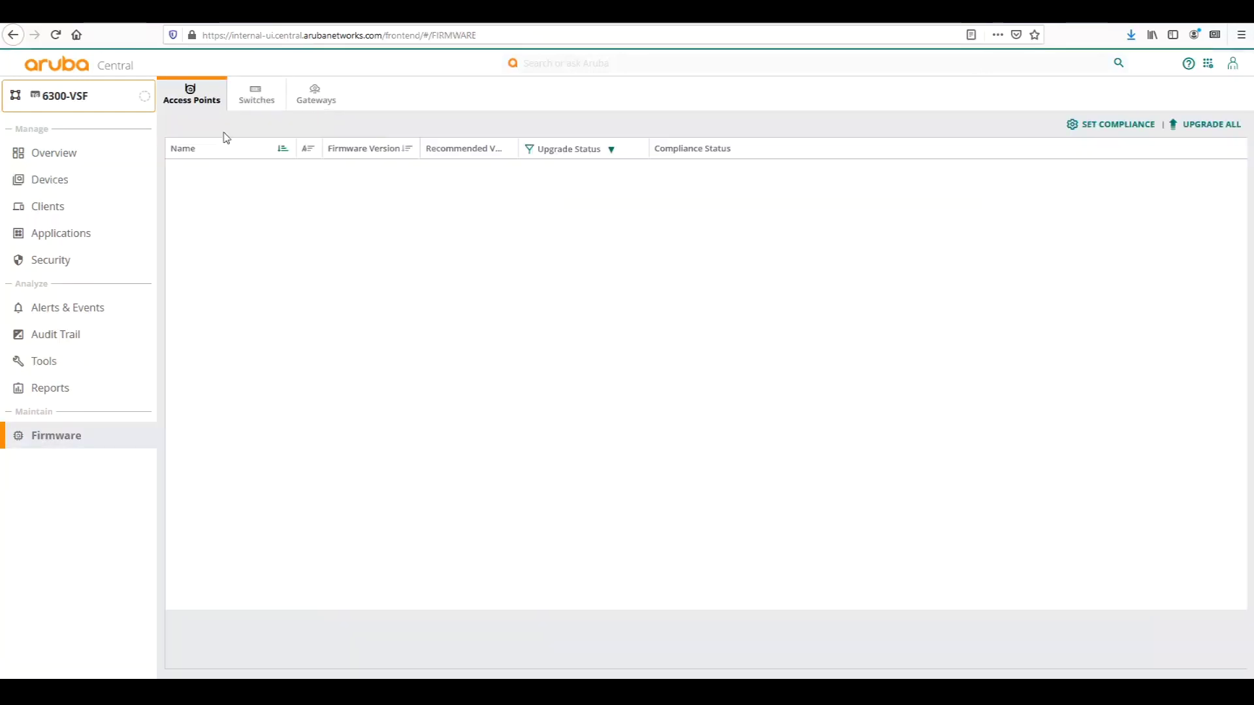
pyautogui.click(251, 98)
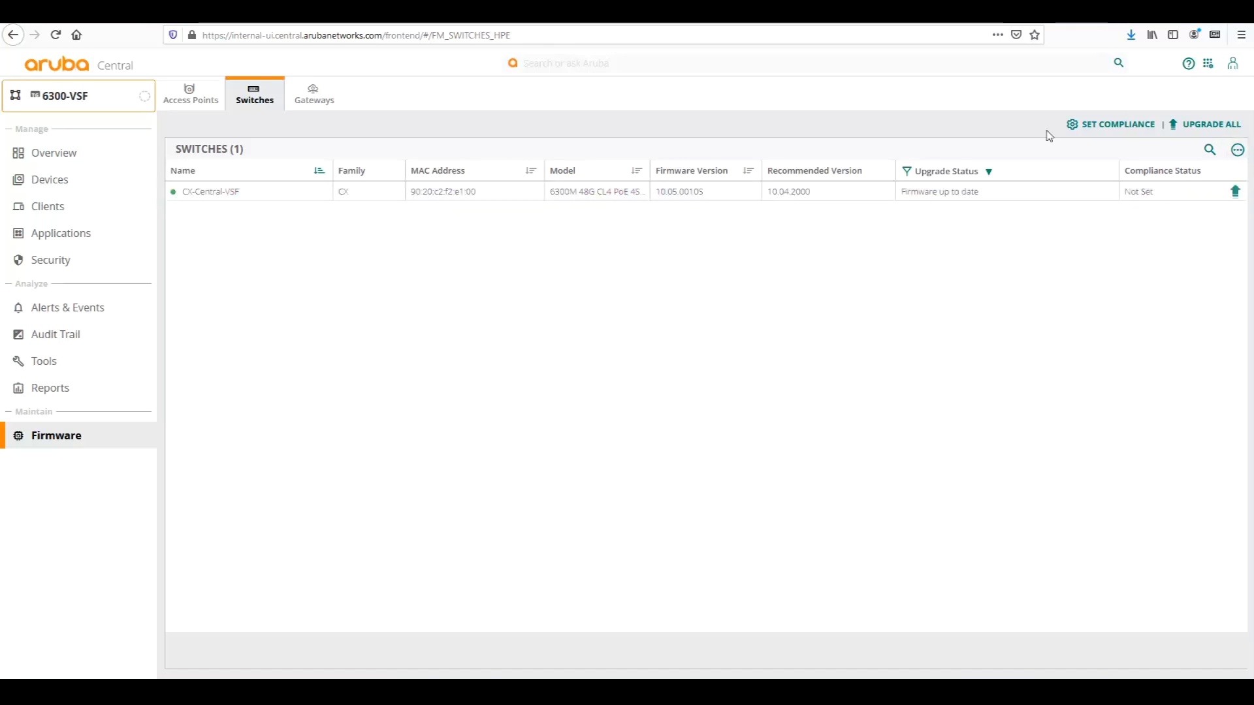
pyautogui.click(1193, 124)
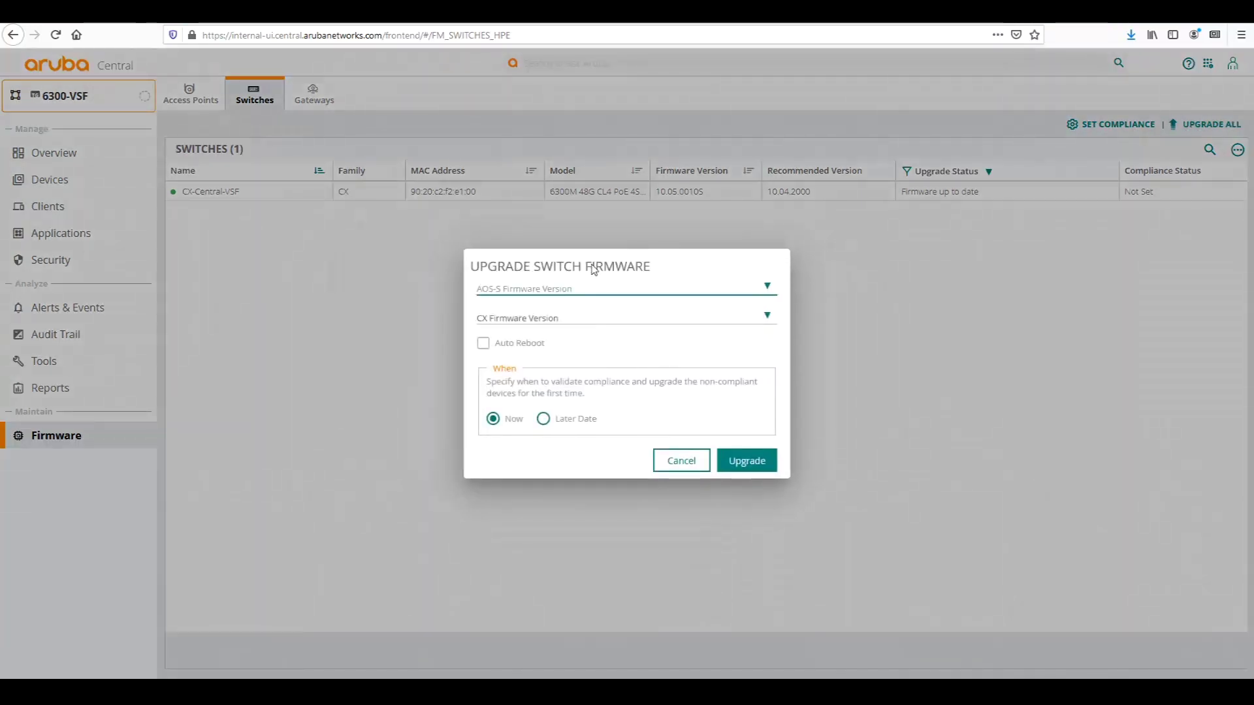
pyautogui.click(536, 291)
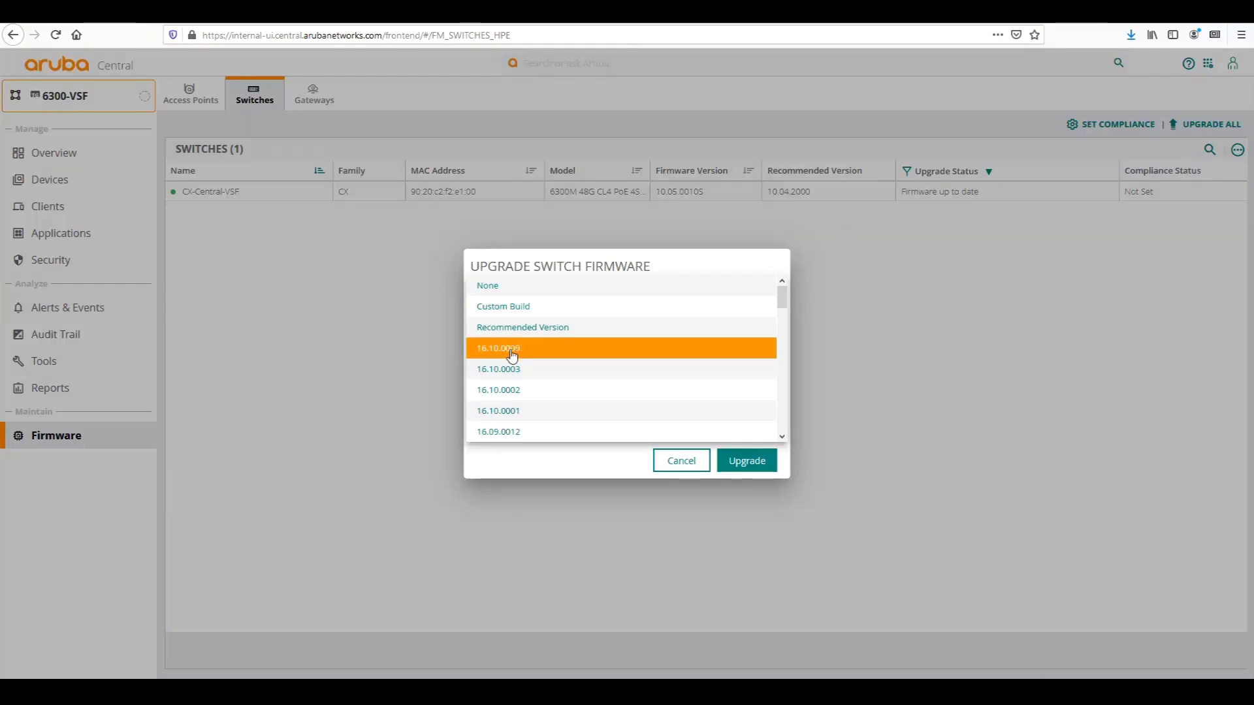
pyautogui.click(510, 351)
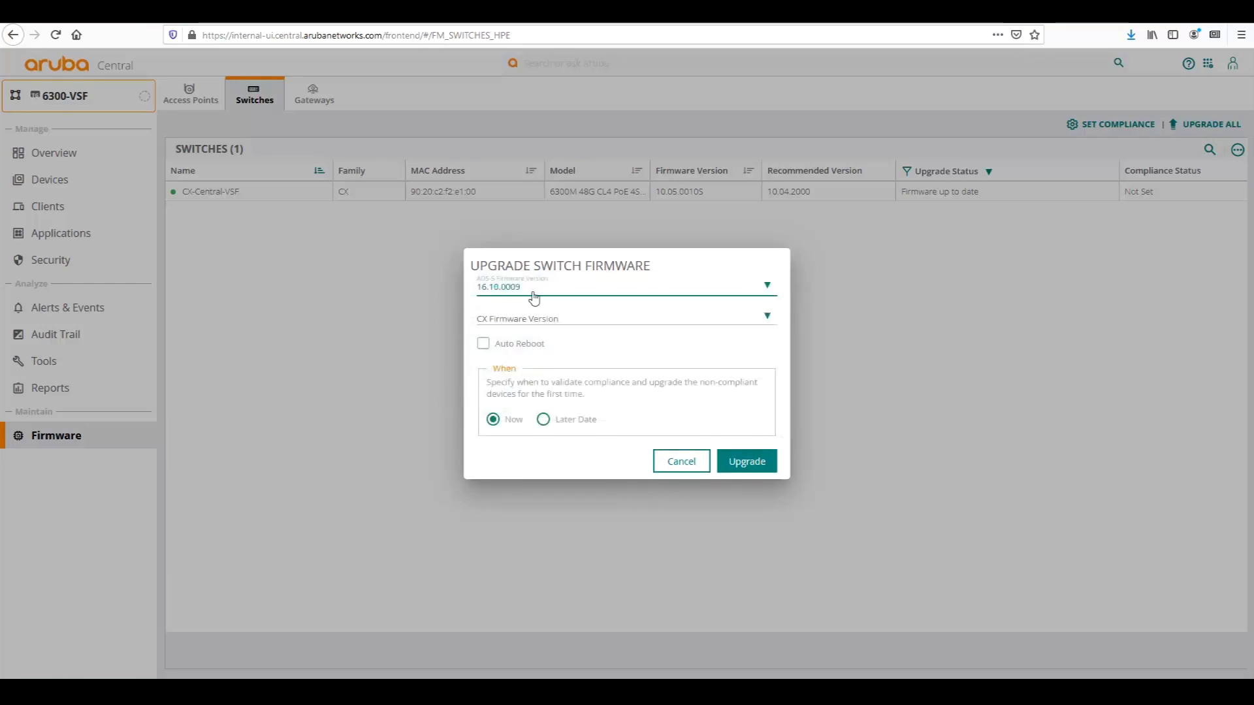
pyautogui.click(505, 319)
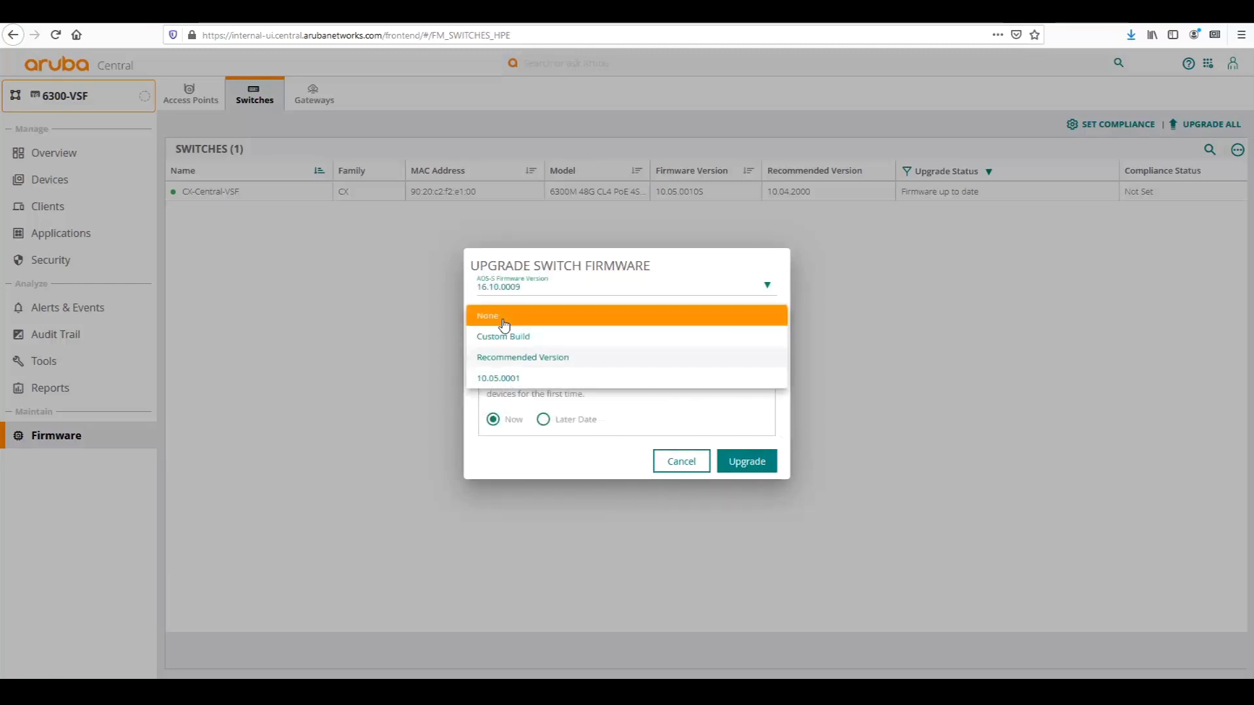
pyautogui.click(494, 379)
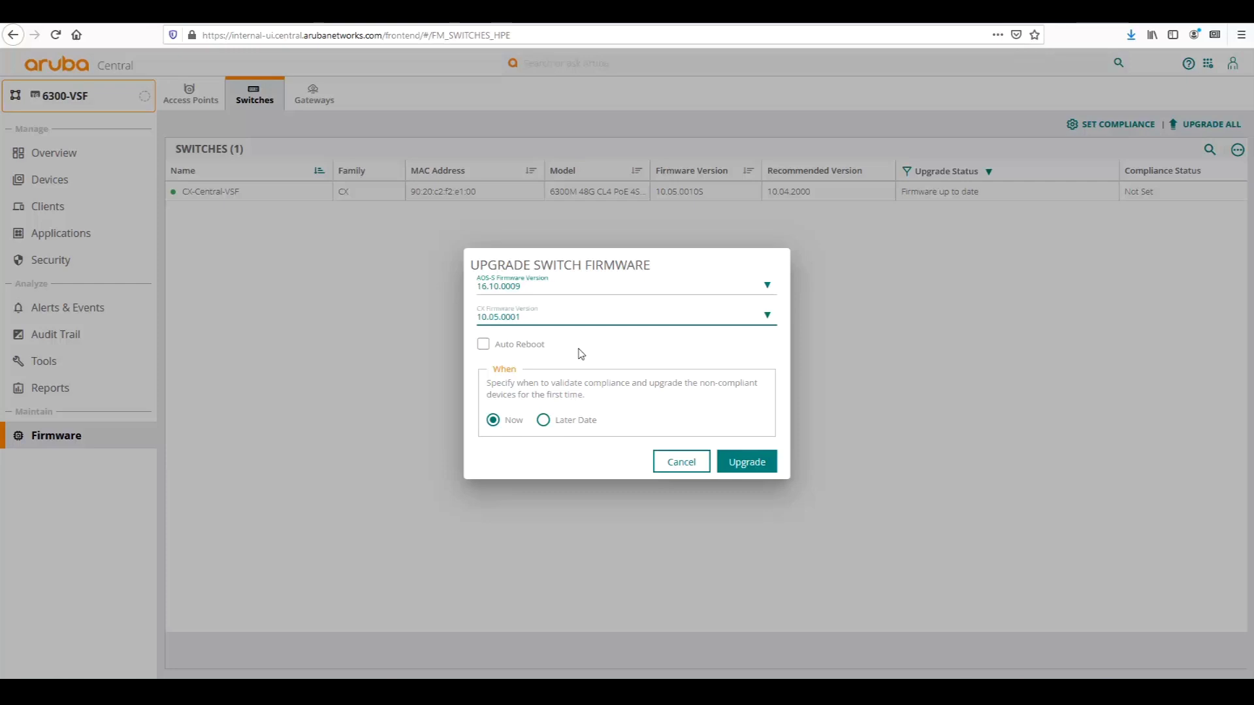
pyautogui.click(577, 426)
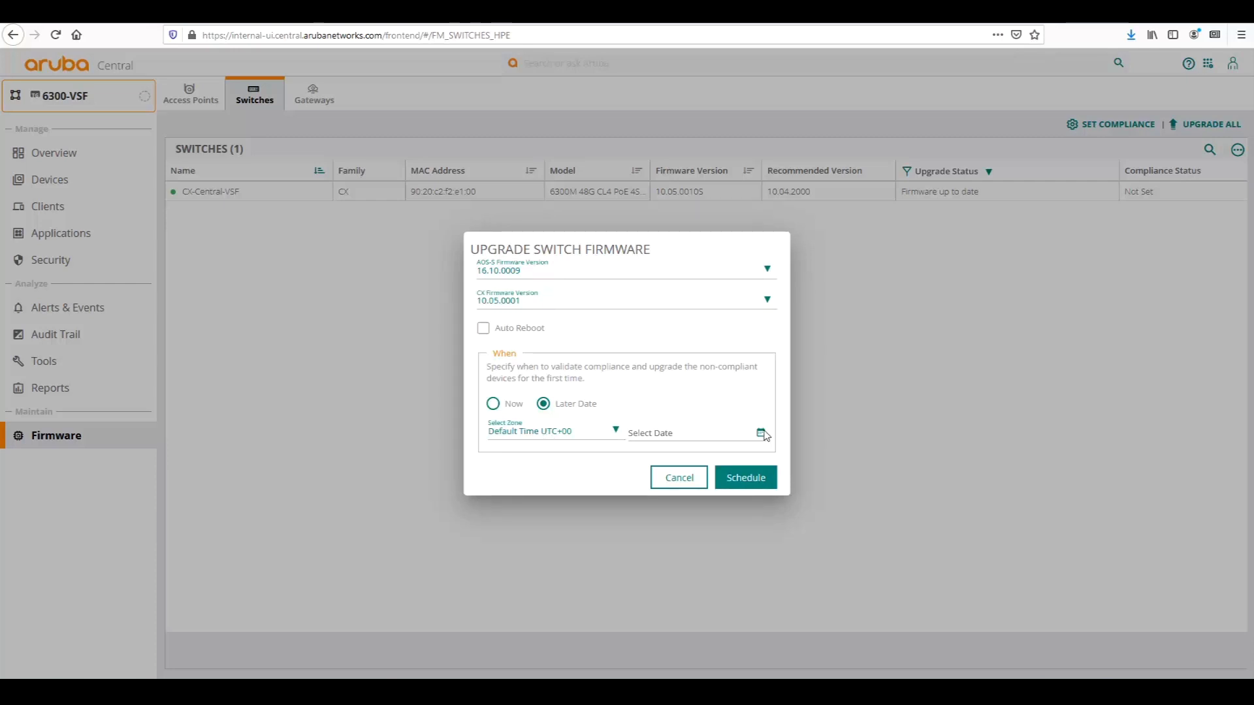
pyautogui.click(495, 404)
pyautogui.click(494, 419)
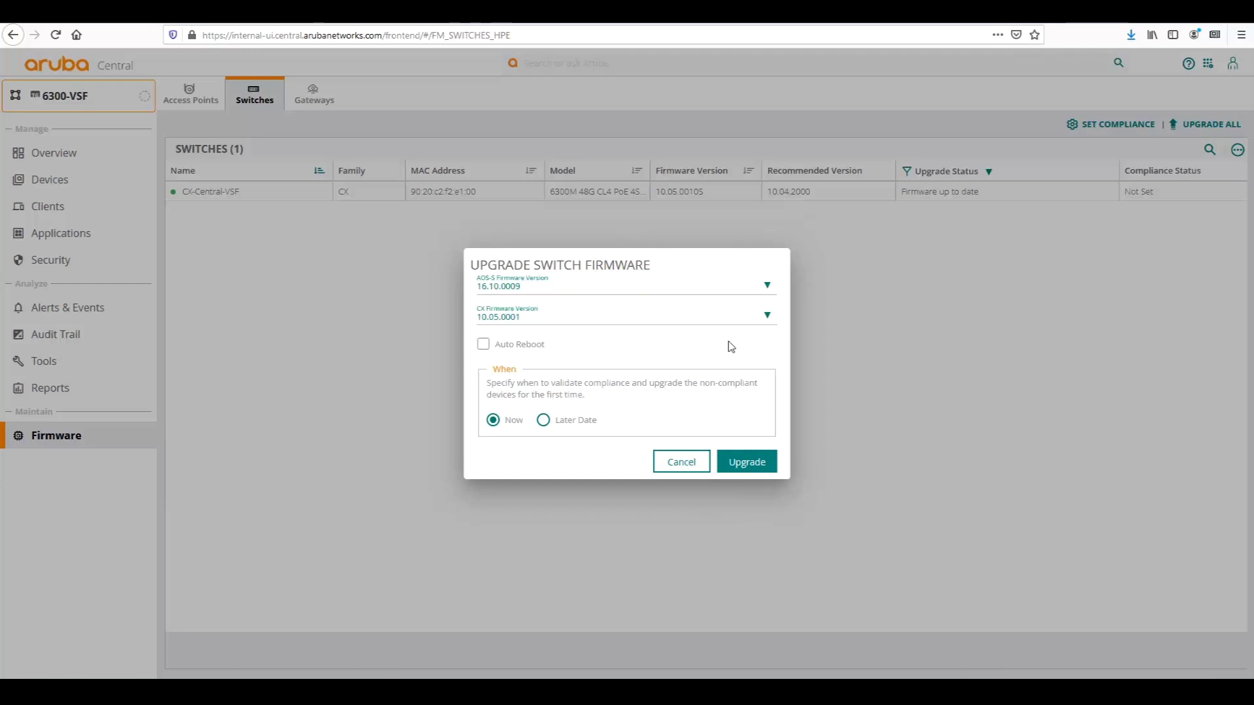
pyautogui.click(666, 462)
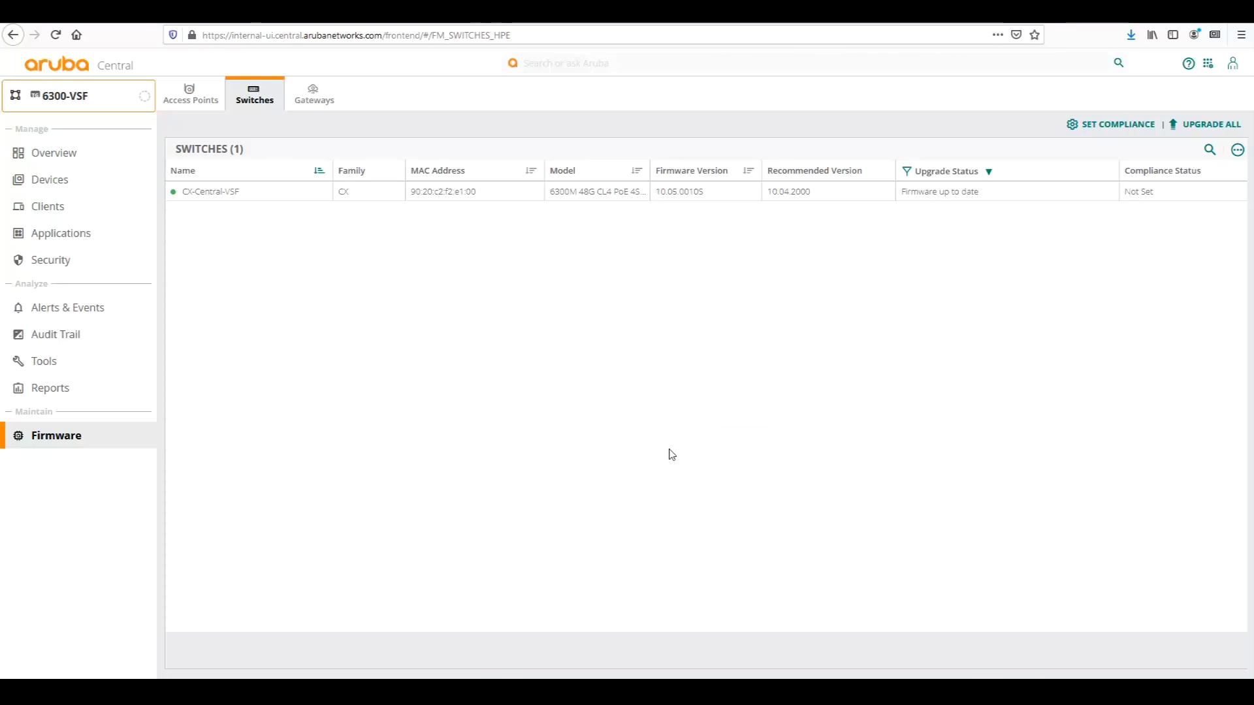
# Set 6300-VSF group compliance to CX 10.05.0001 and AOS-S 16.10.0009 (Recommended).
pyautogui.click(1114, 127)
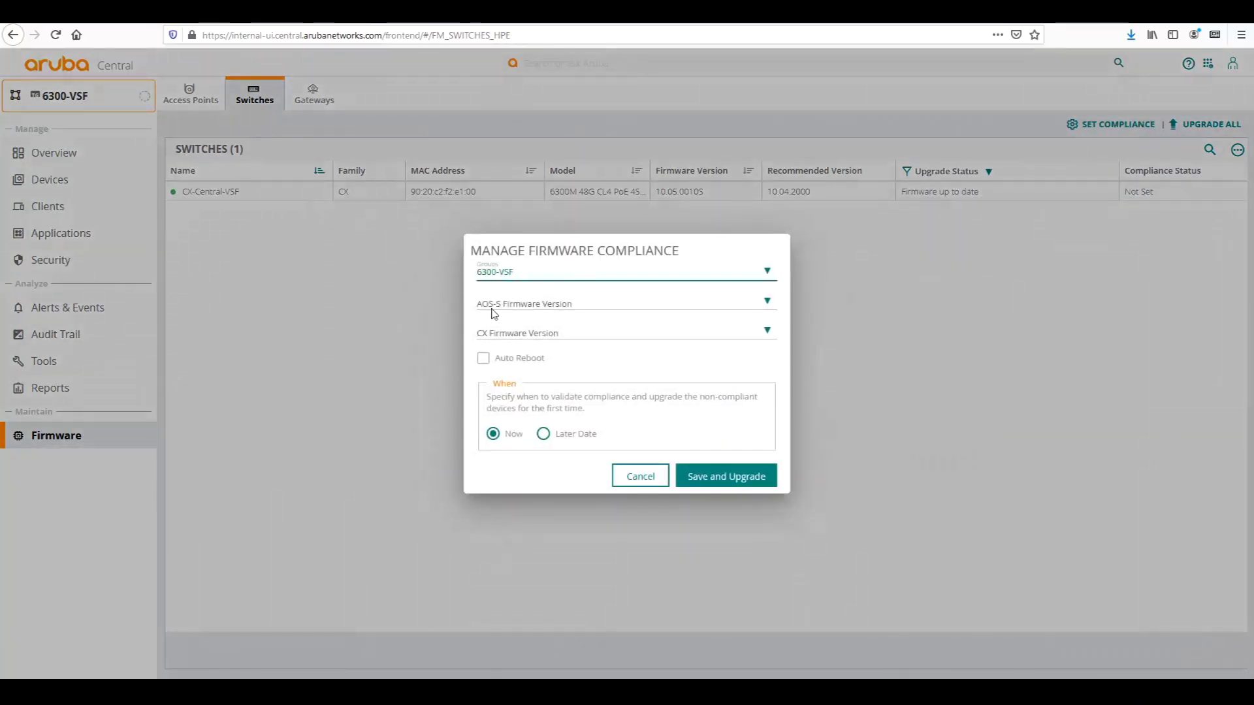
pyautogui.click(490, 339)
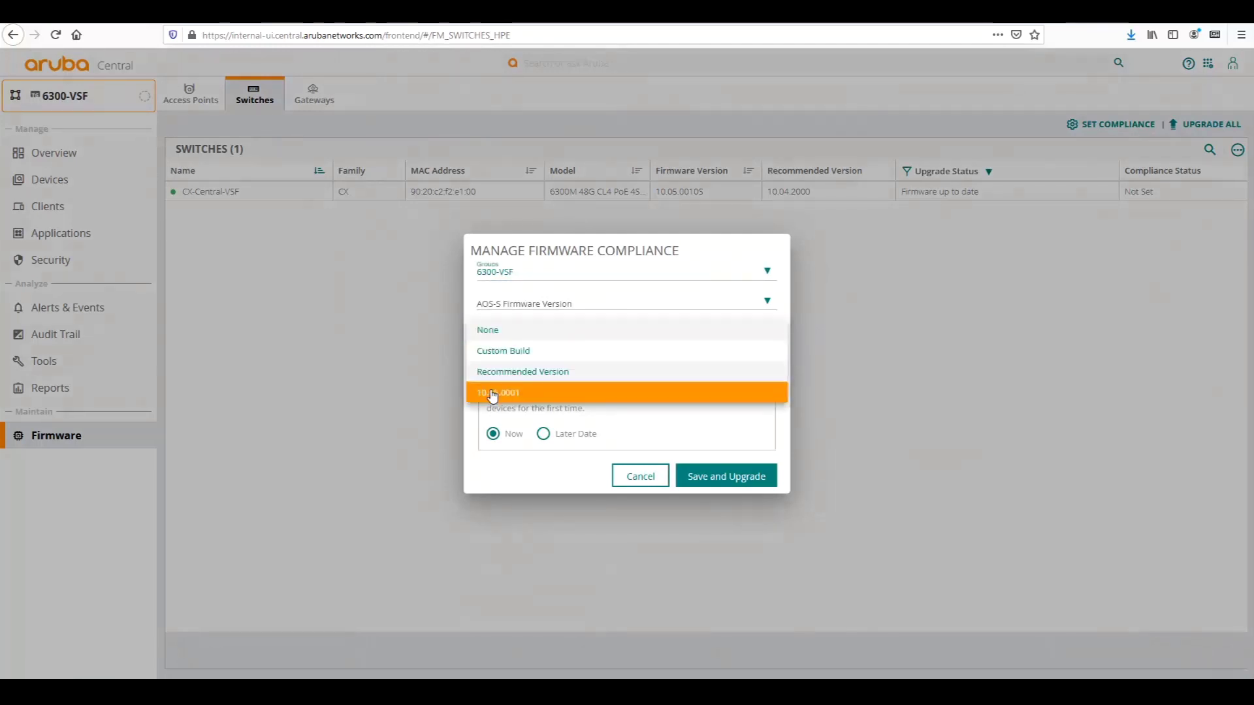
pyautogui.click(492, 392)
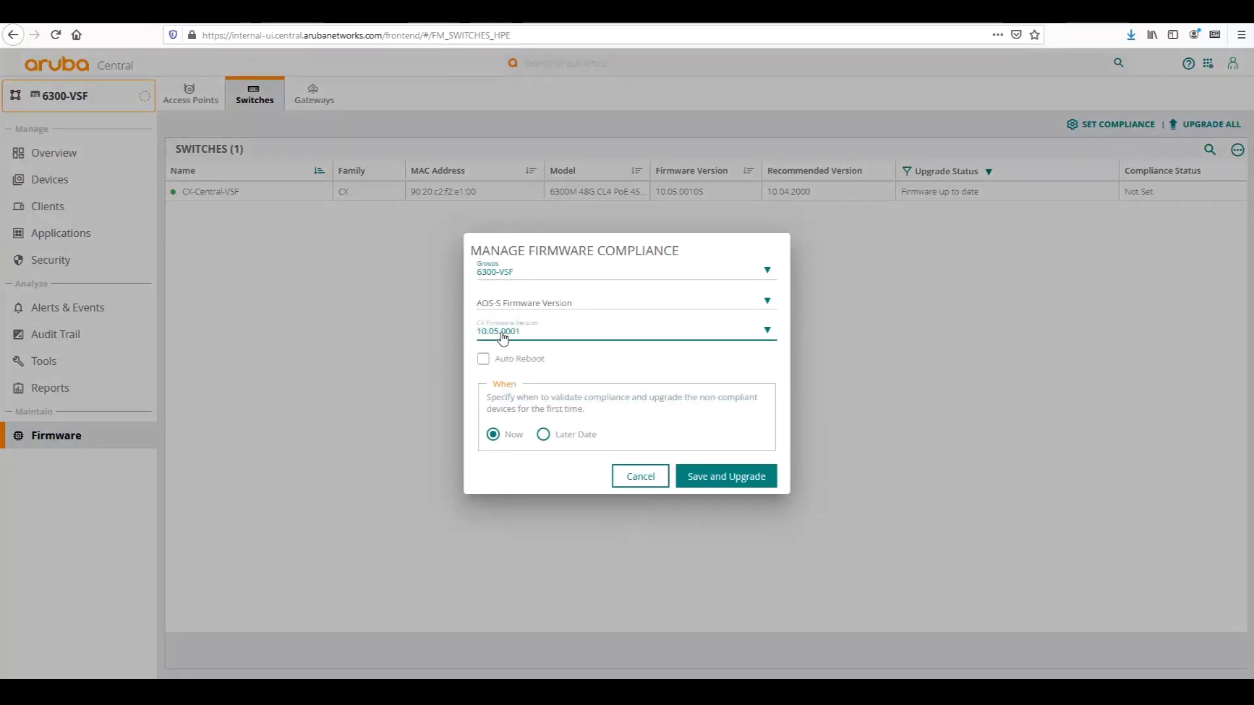
pyautogui.click(534, 310)
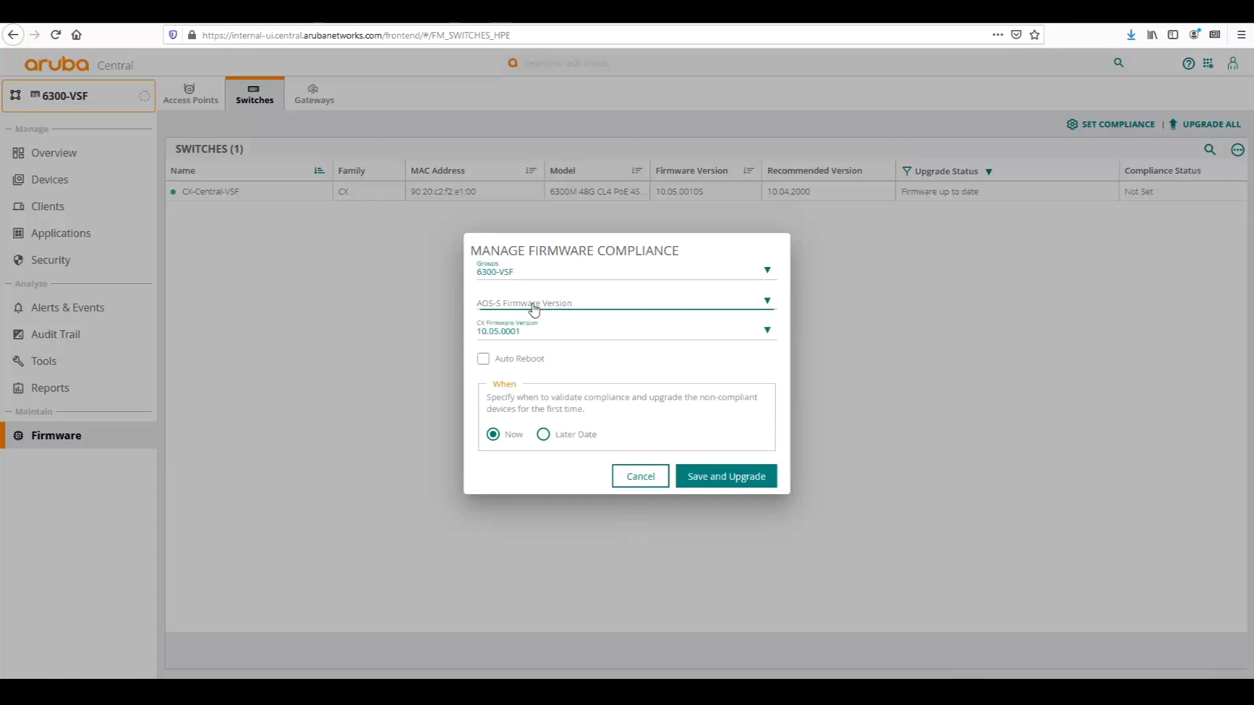
pyautogui.click(506, 341)
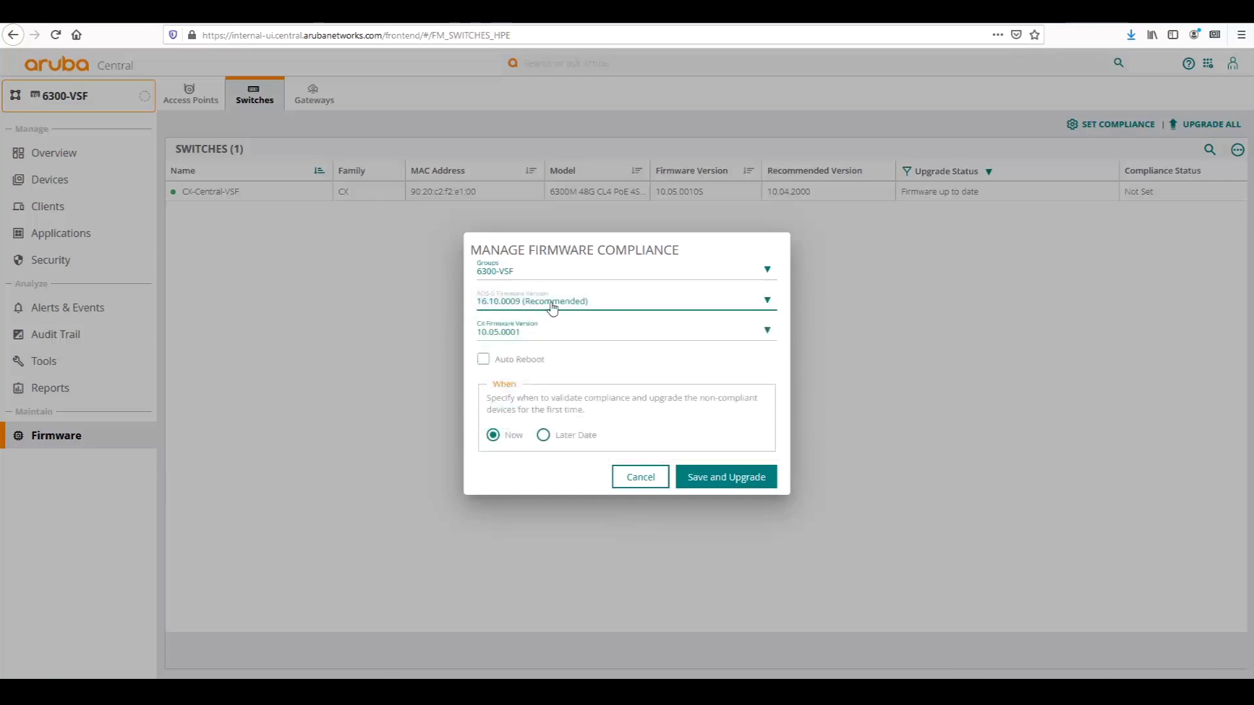